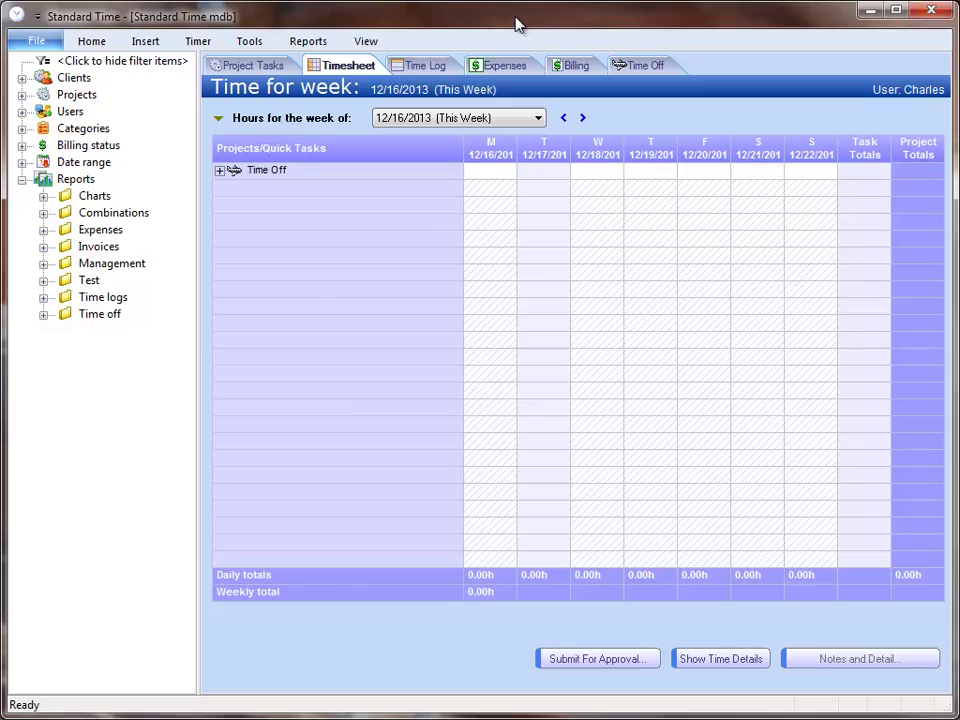
Dismiss the barcode window and review the existing users in Users and Organization.
key("ctrl+b")
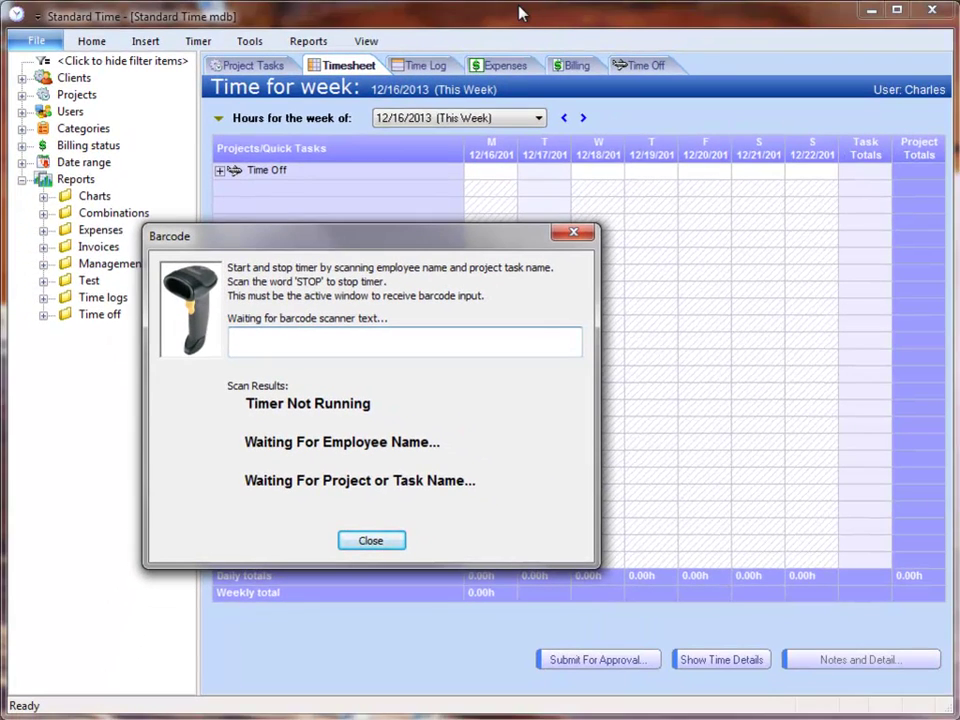
key("Escape")
left_click(250, 41)
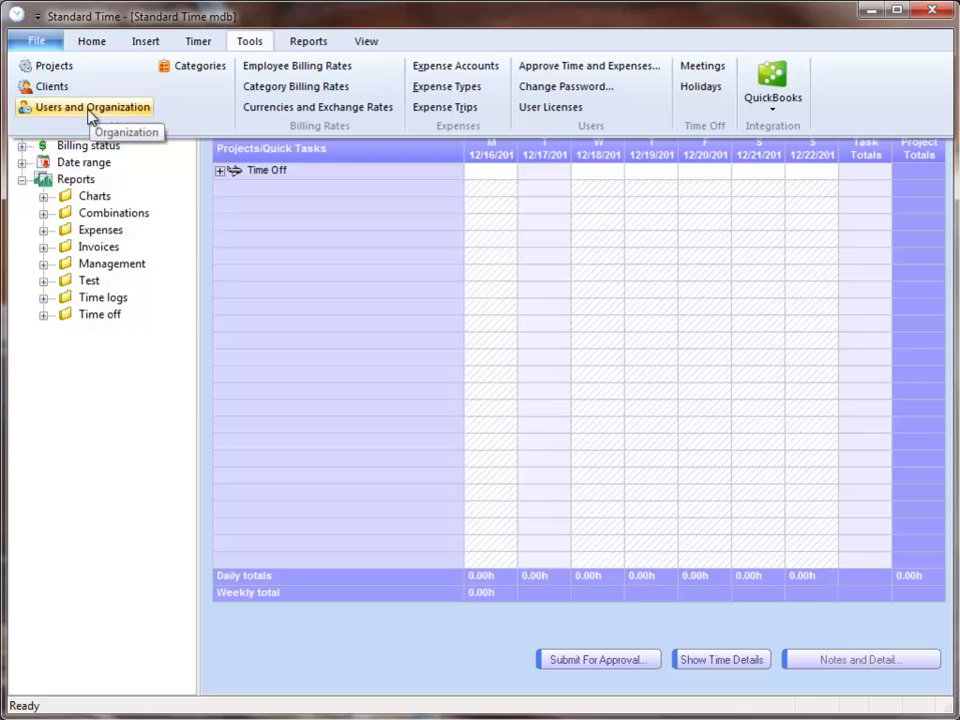
left_click(90, 110)
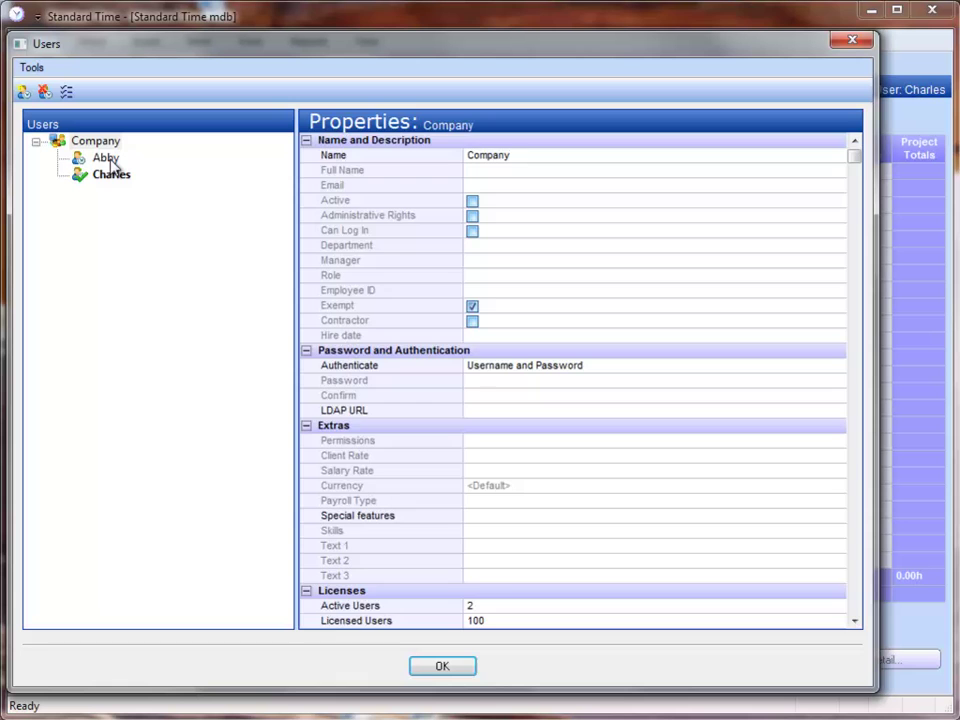
left_click(106, 158)
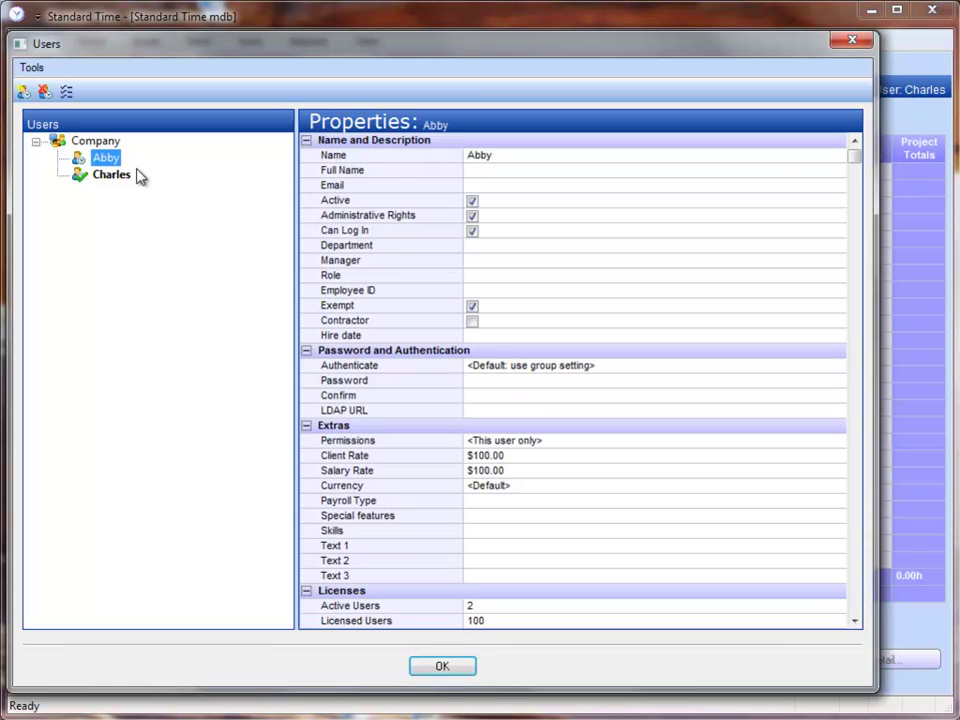
left_click(118, 176)
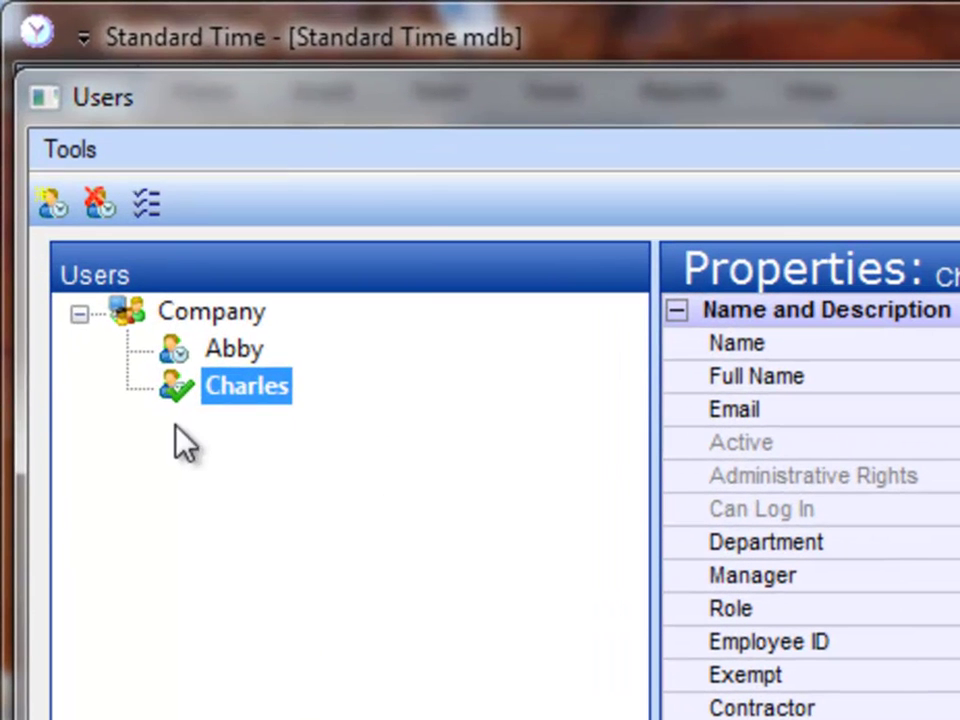
Add a third user under Company and give it the new employee's name.
left_click(60, 151)
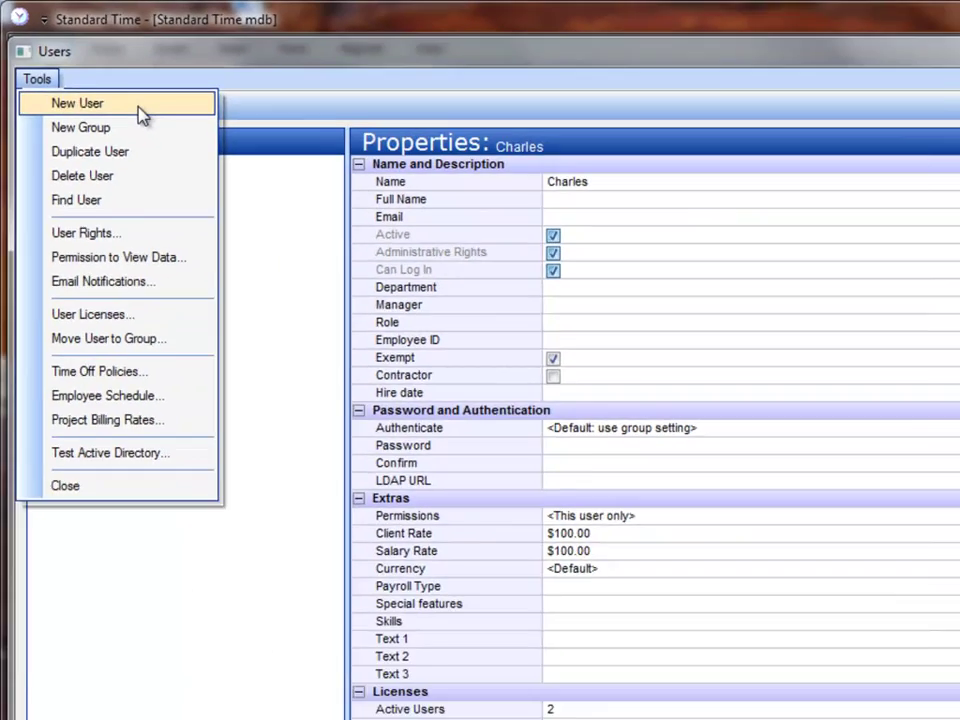
left_click(236, 186)
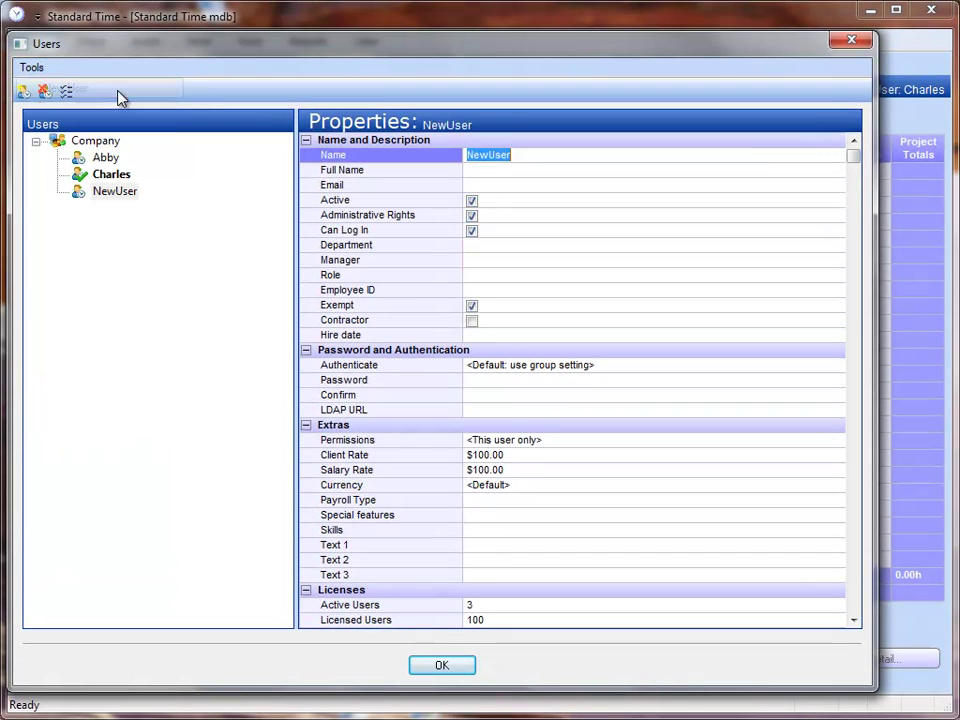
left_click(472, 158)
double_click(488, 155)
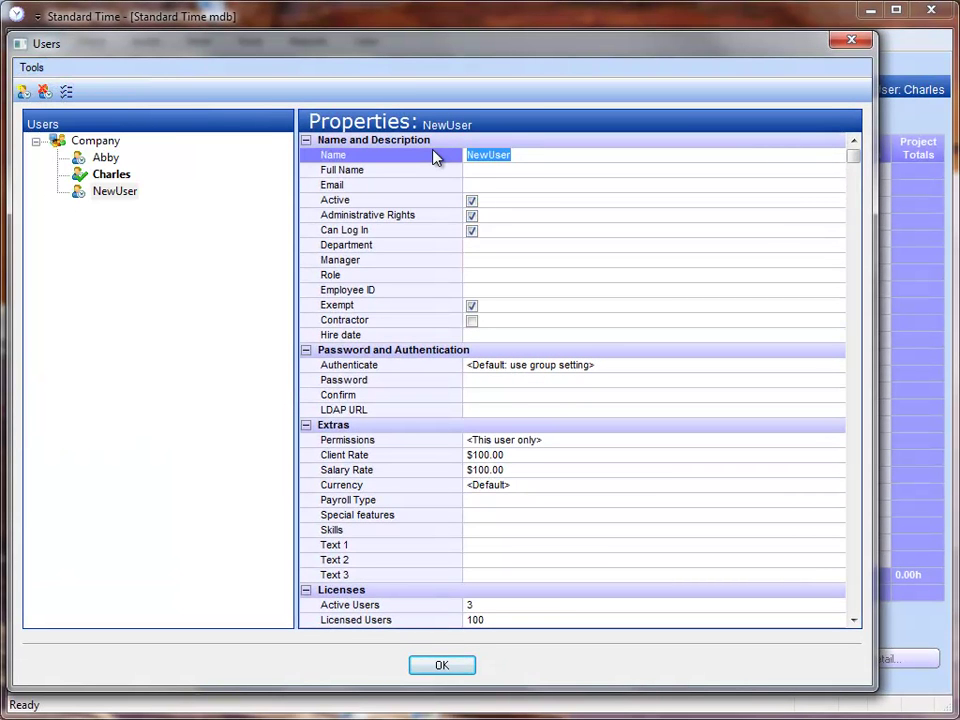
type("Pete")
key("Return")
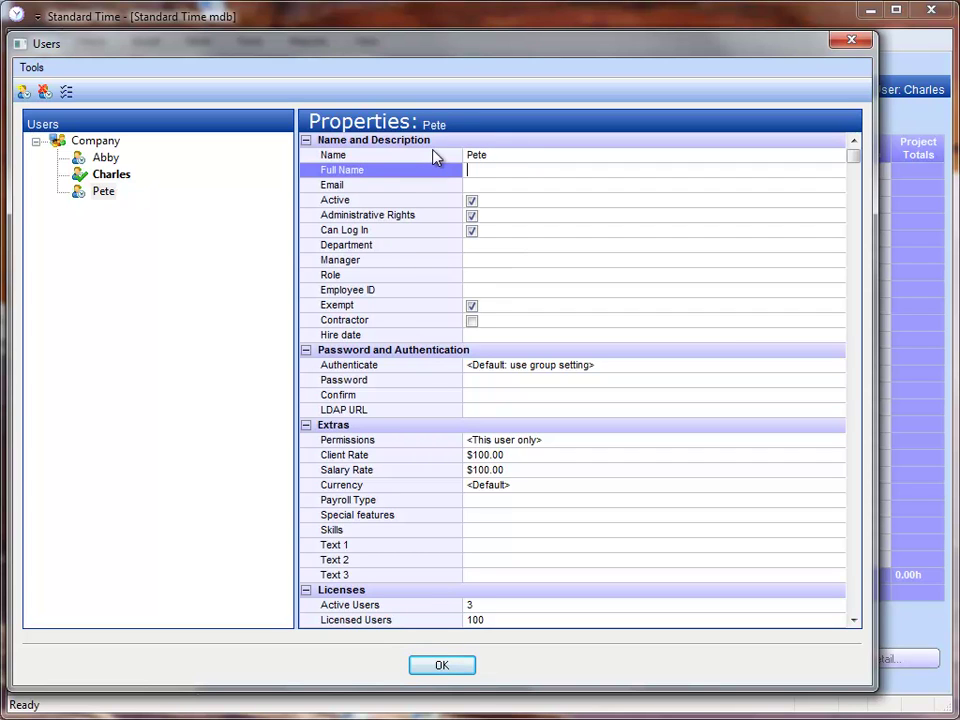
left_click(82, 200)
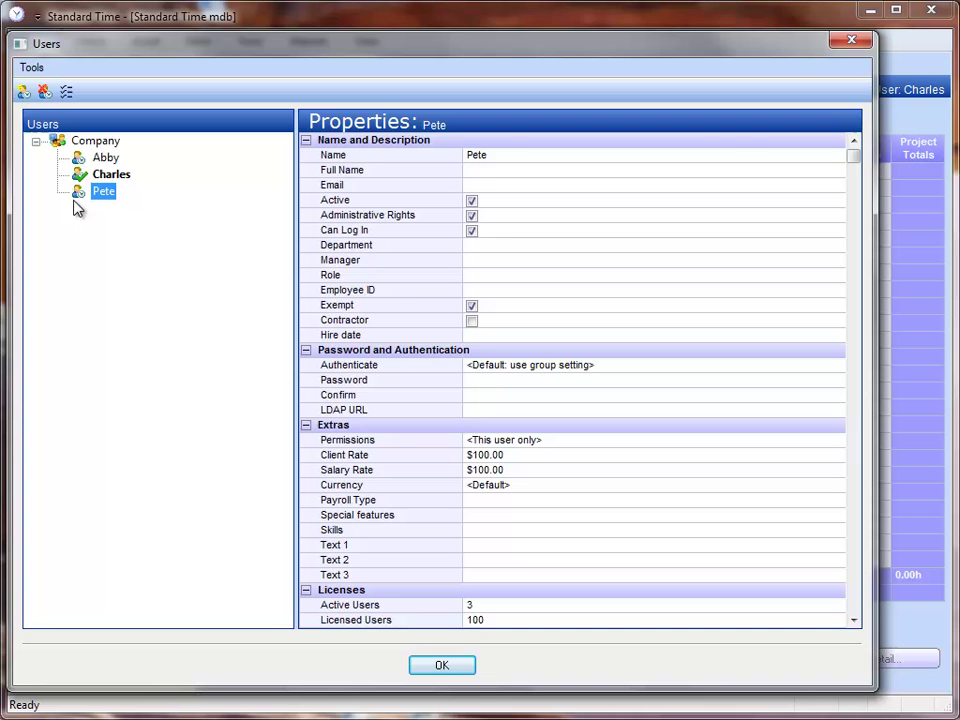
Close the users window and review the existing categories, Administrative through Offset Printing.
left_click(423, 665)
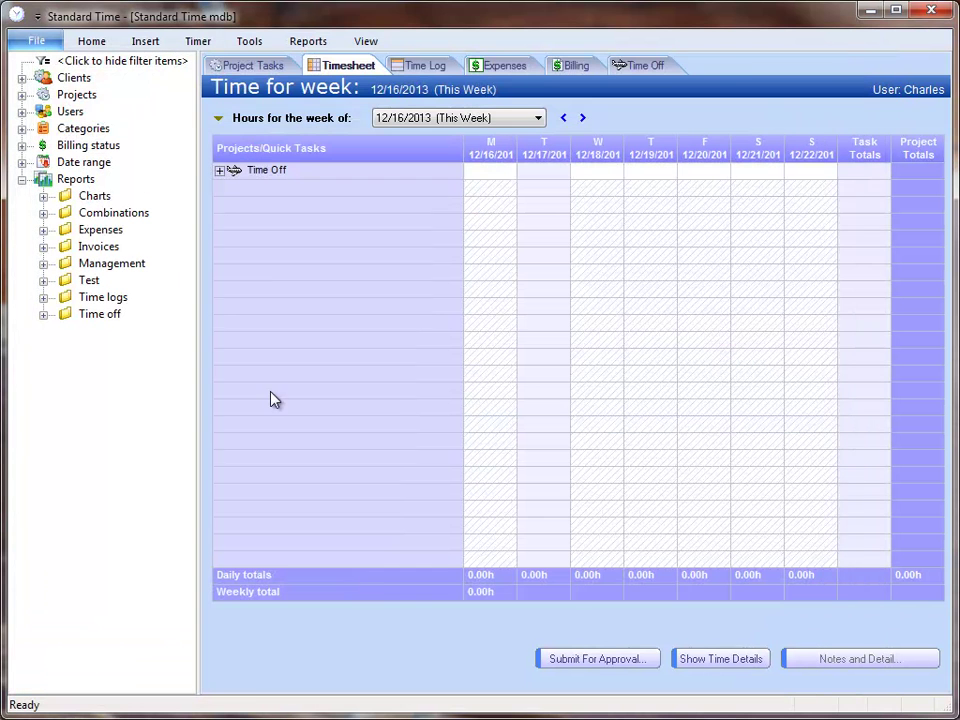
left_click(251, 42)
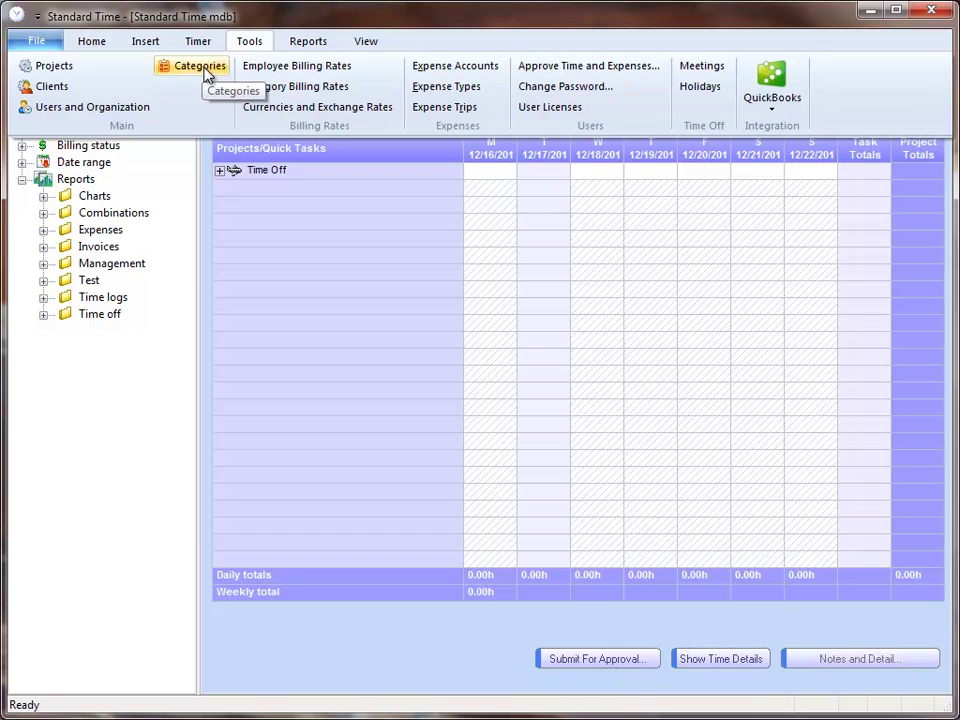
left_click(204, 72)
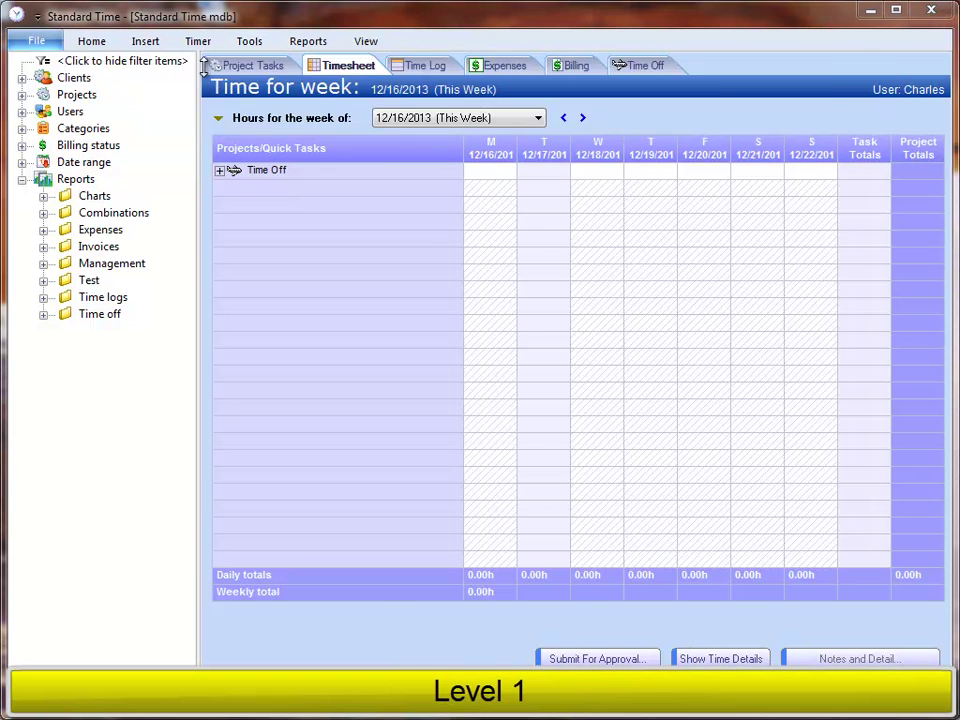
left_click(163, 182)
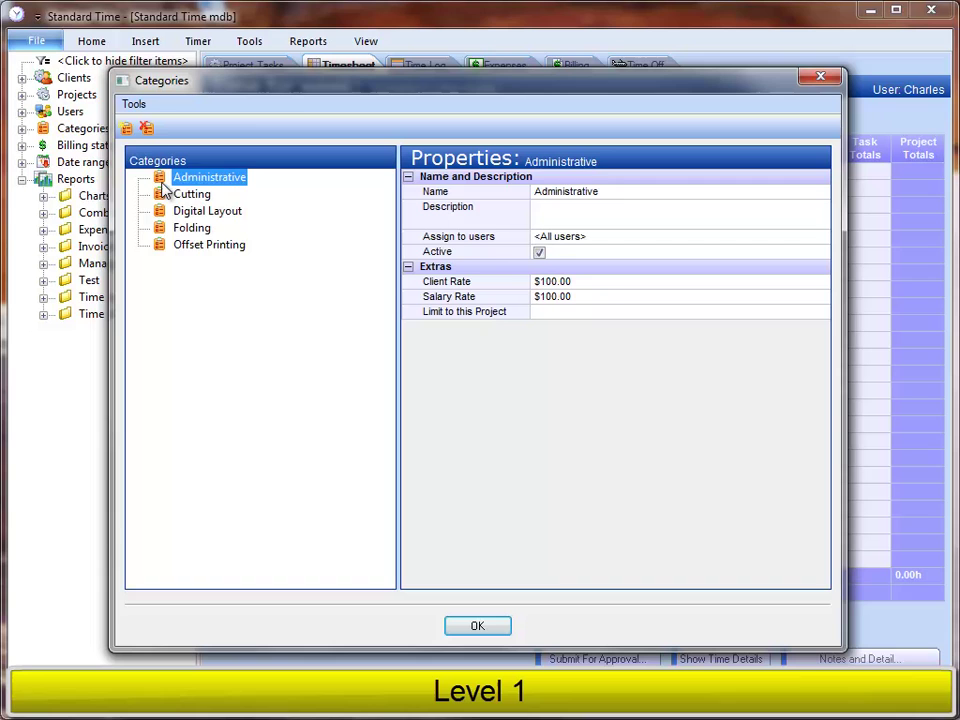
left_click(161, 196)
left_click(160, 214)
left_click(163, 229)
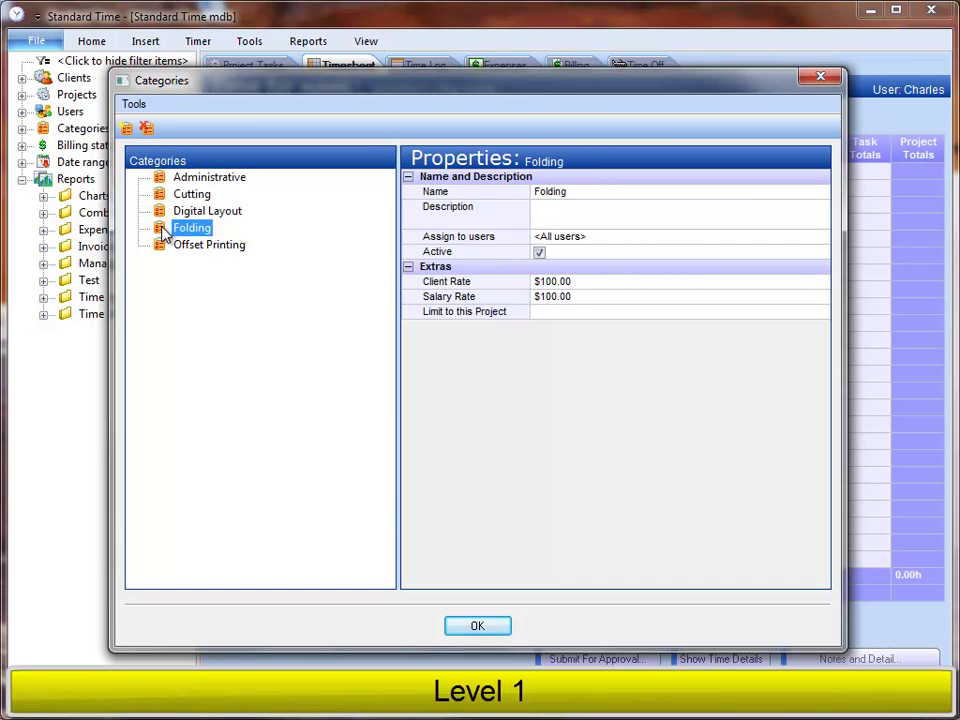
left_click(168, 246)
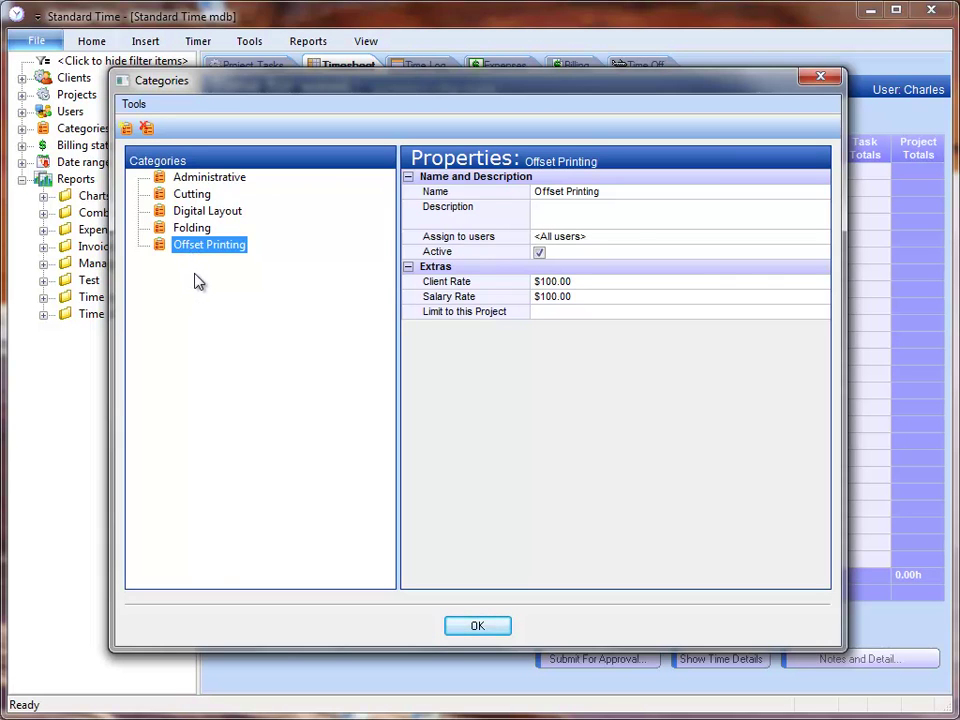
Add a new category named 'Packaging' and close the categories window.
left_click(133, 106)
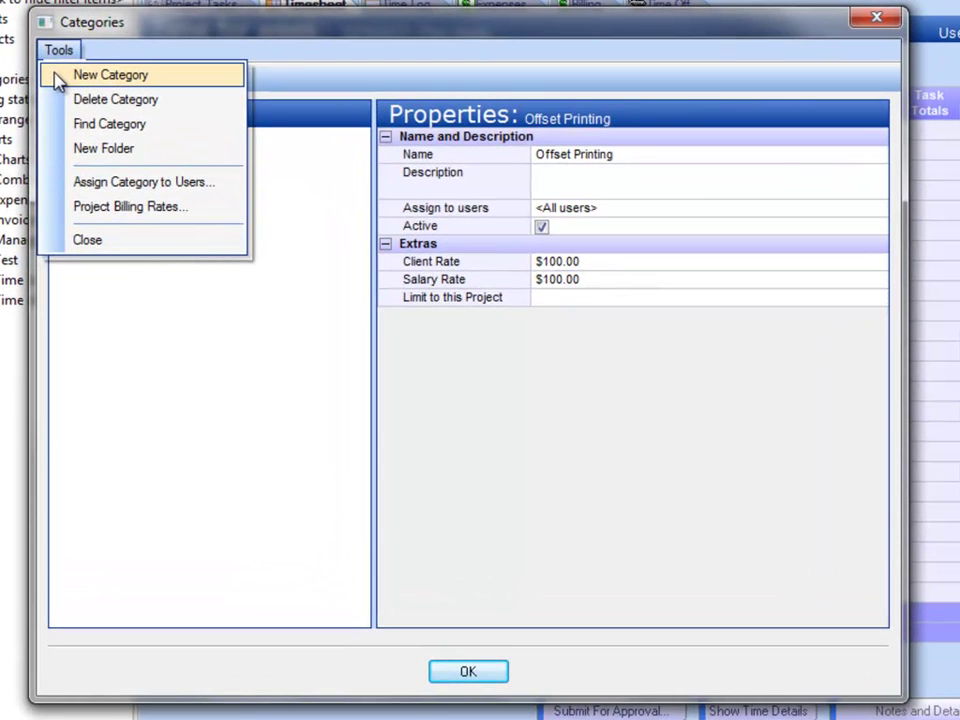
left_click(57, 82)
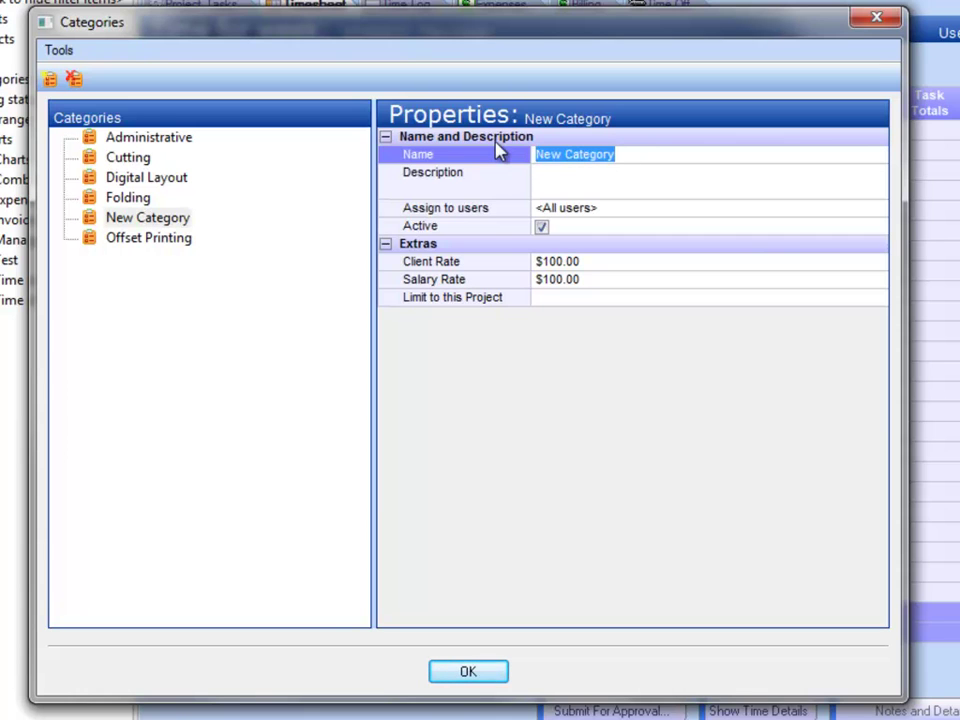
type("Pa")
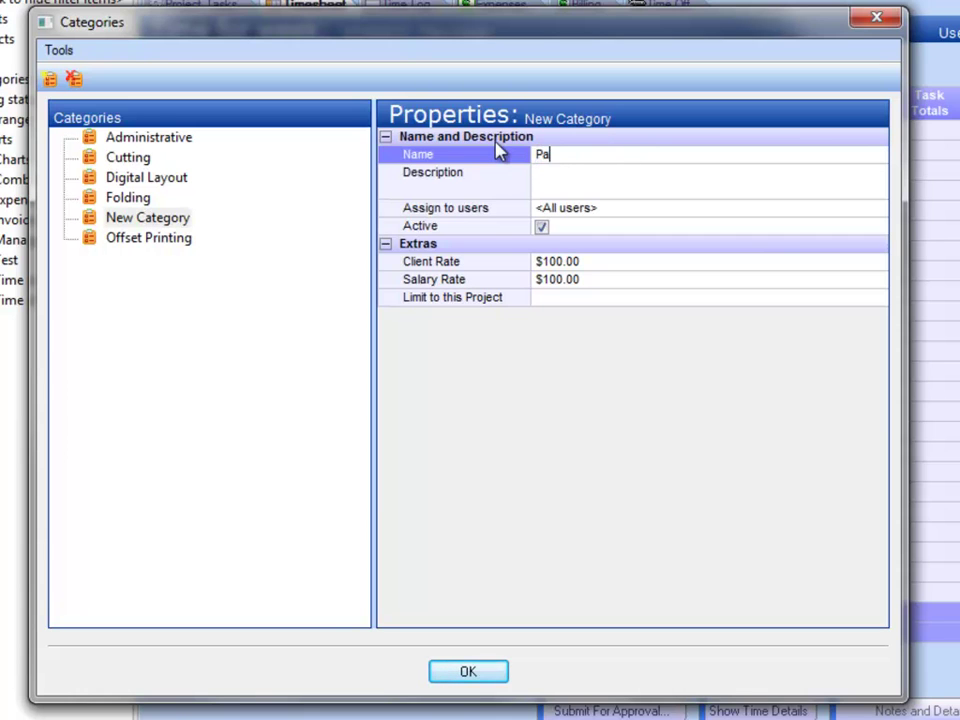
type("ckaging")
key("Tab")
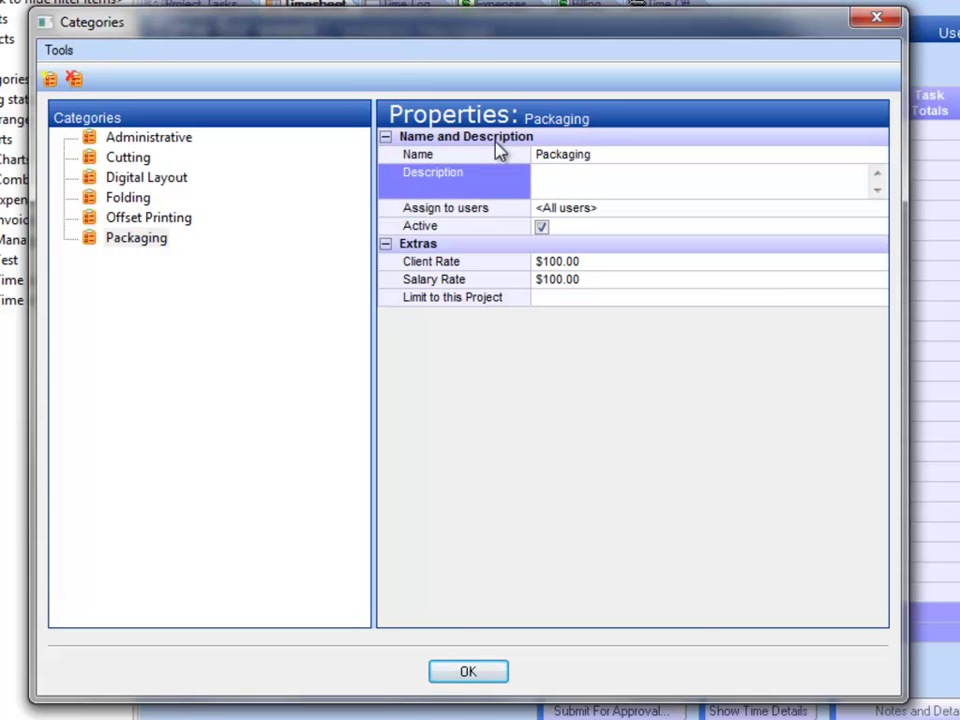
left_click(90, 242)
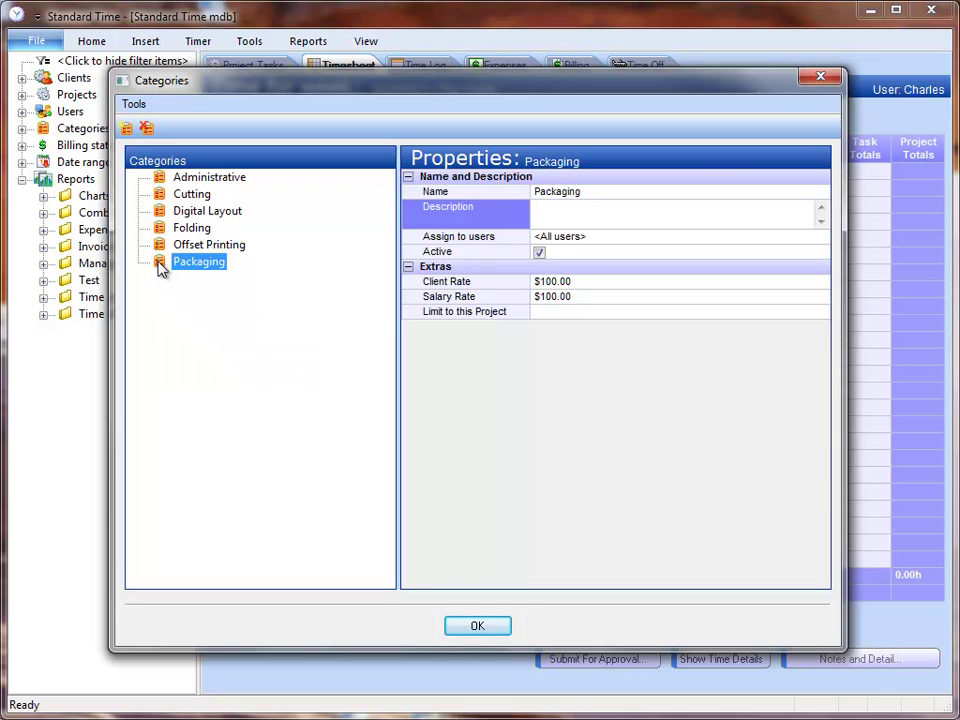
left_click(461, 630)
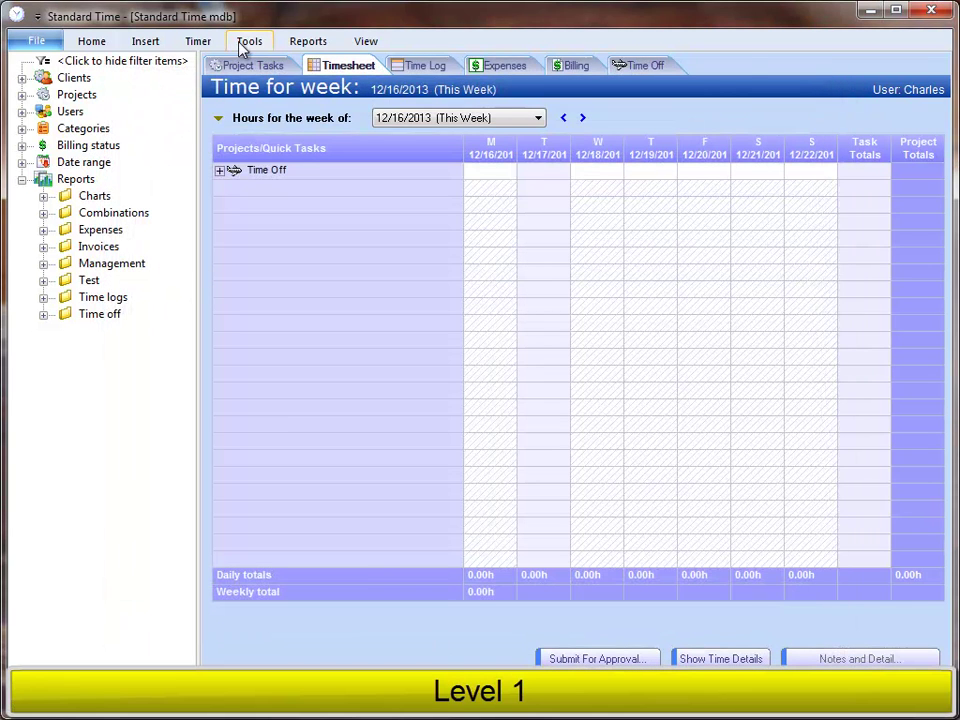
Add a project named 'Print Jobs' in the Projects window and return to the timesheet.
left_click(247, 42)
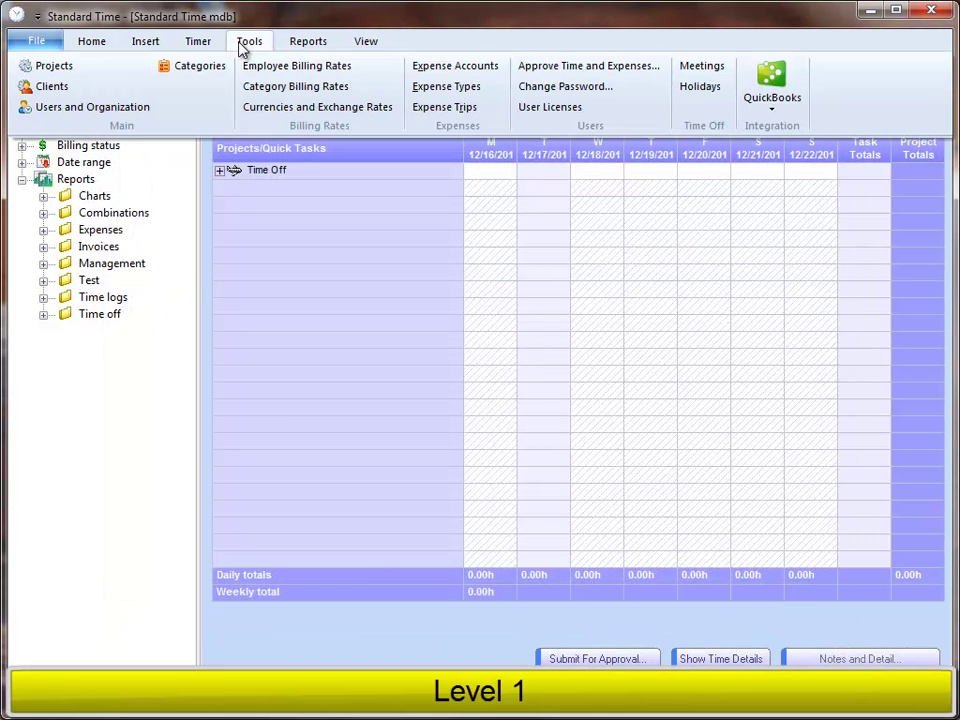
left_click(54, 66)
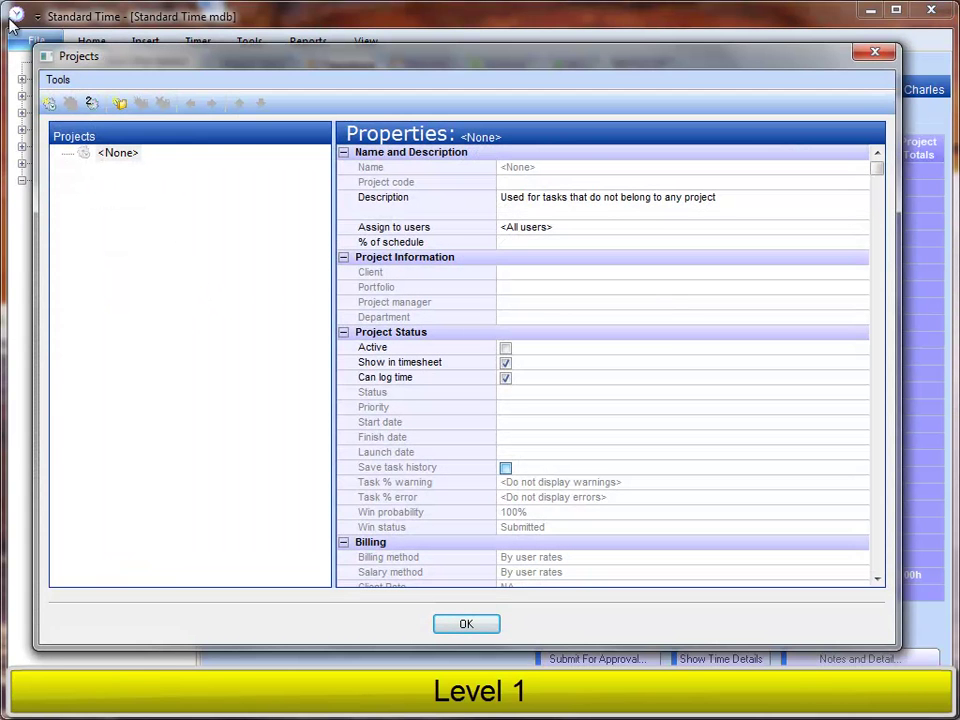
left_click(52, 79)
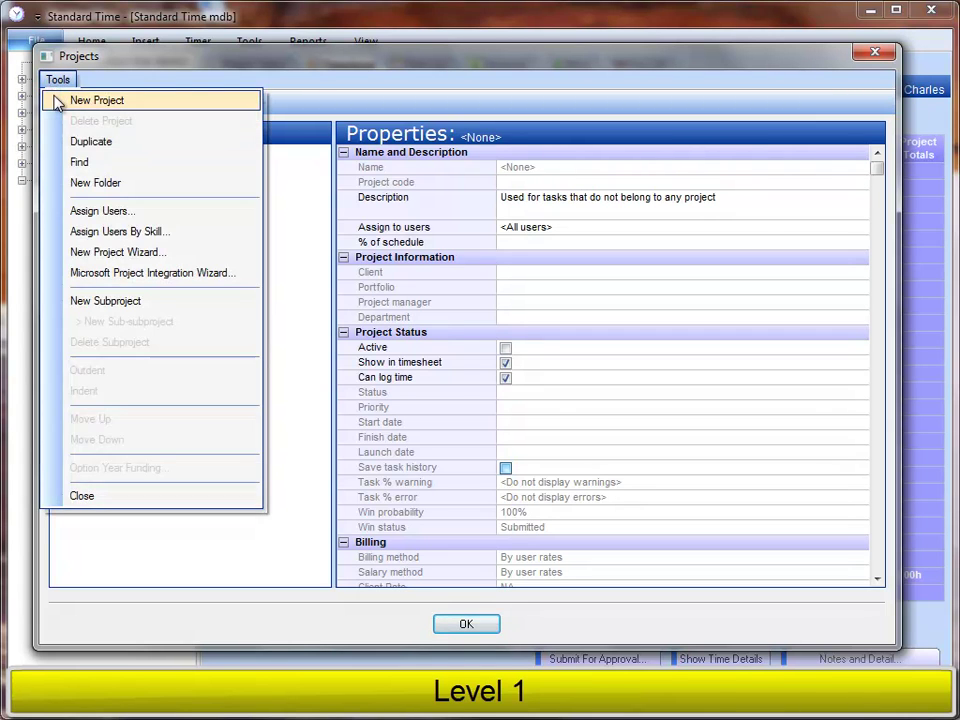
left_click(58, 101)
left_click(513, 167)
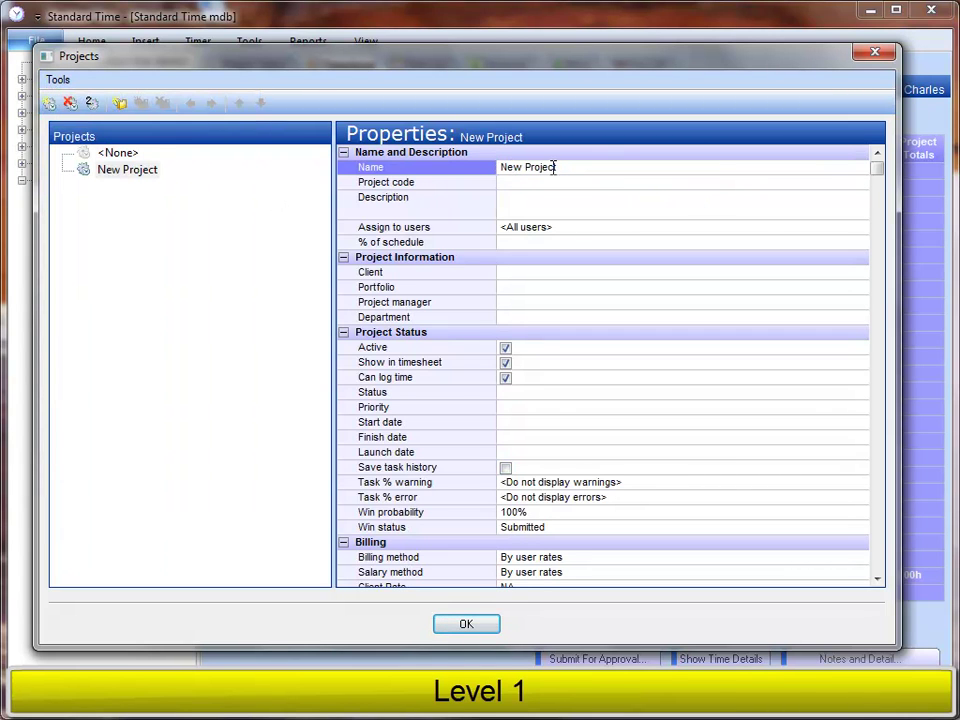
left_click_drag(563, 166, 499, 167)
type("Print Jobs")
key("Return")
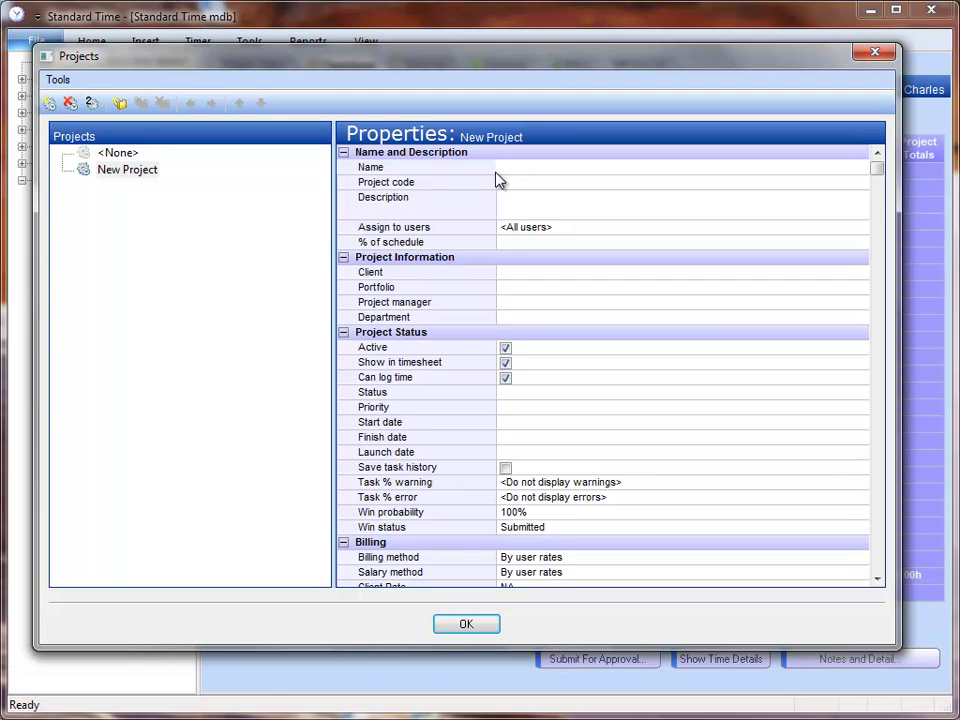
left_click(85, 172)
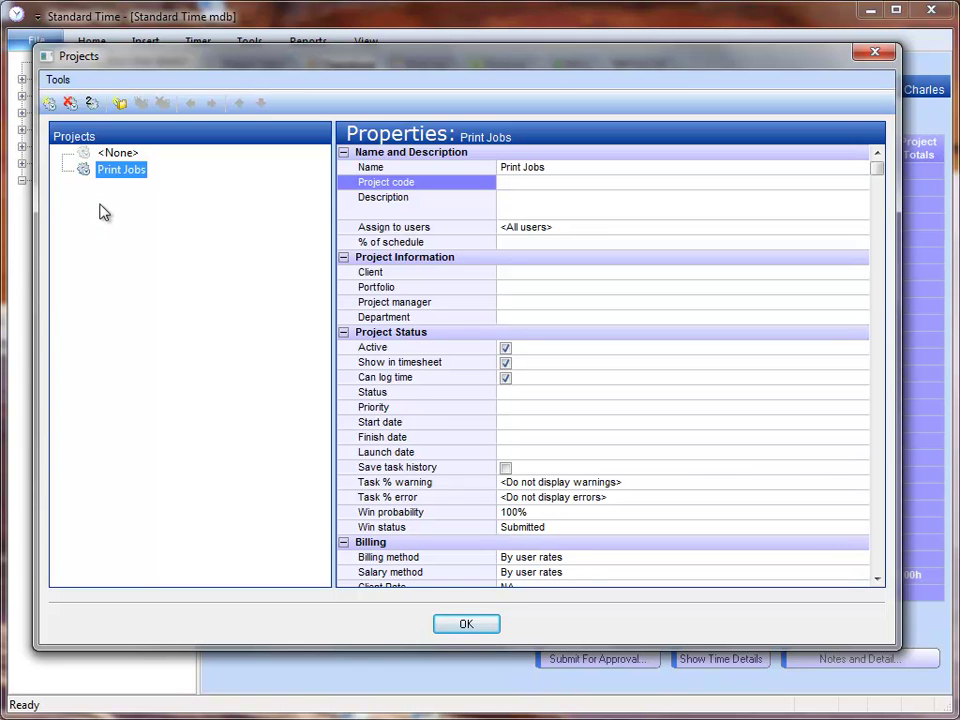
left_click(455, 628)
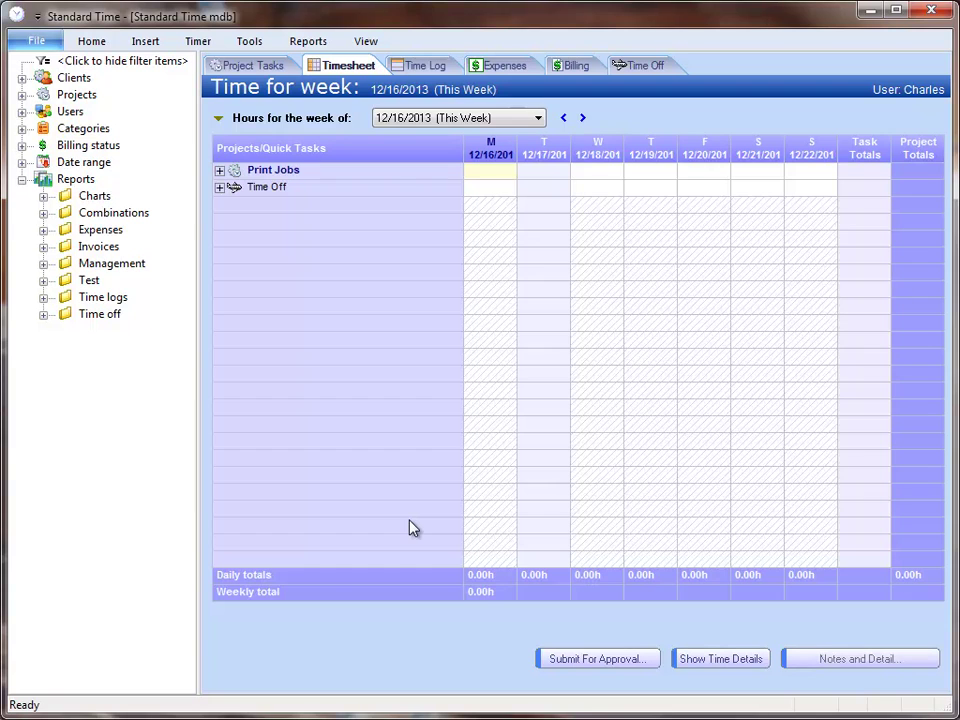
Open the barcode timer window with Ctrl+B over the timesheet.
key("ctrl+b")
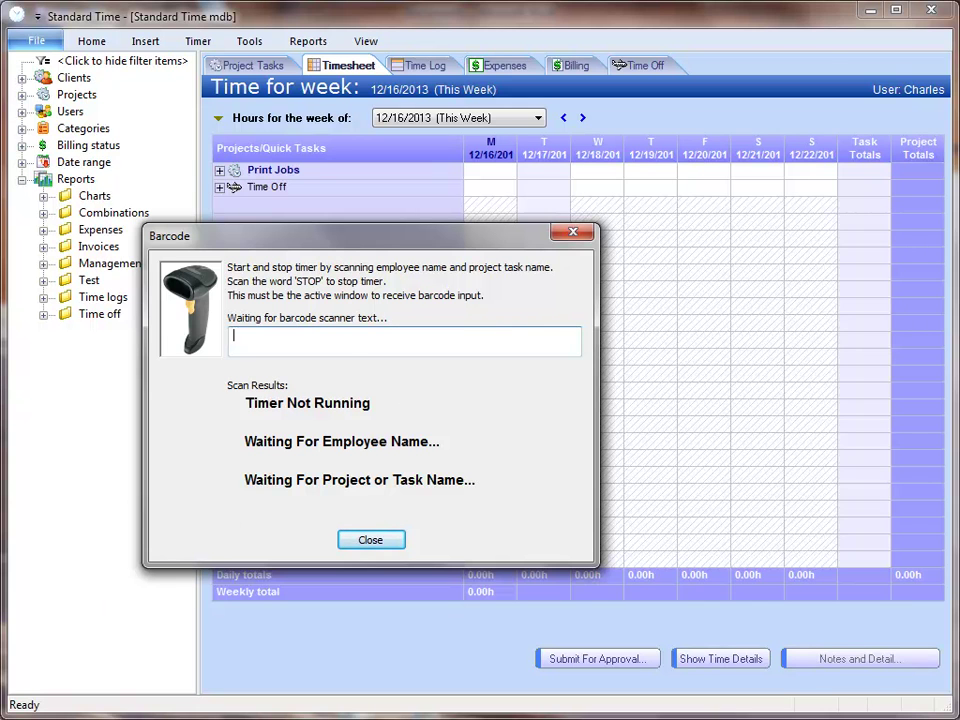
Switch to the Word document with the employee, PACKAGING, PRINT JOBS and STOP barcodes.
key("alt+Tab")
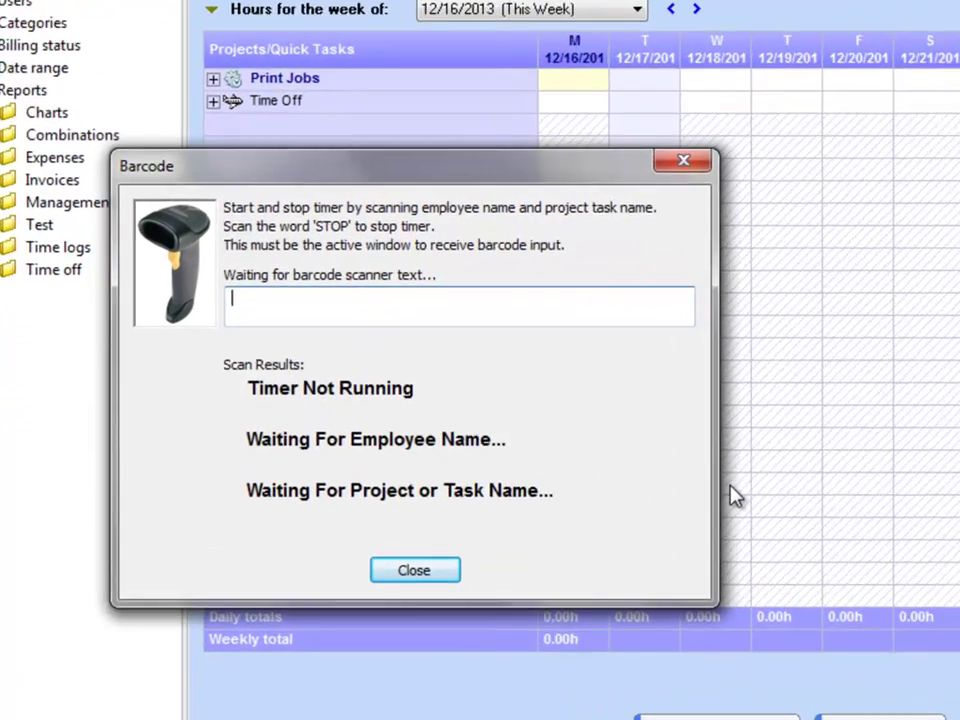
Scan the employee code and PRINT JOBS to start the timer, then close the barcode window.
type("CHARLES")
key("Return")
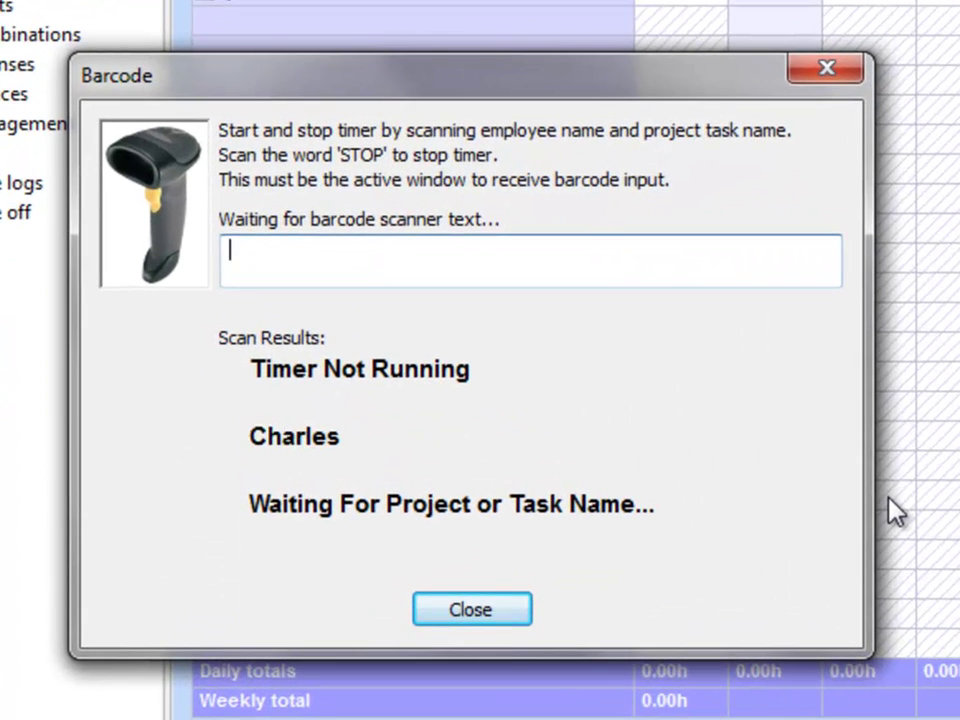
type("PRINT JOBS")
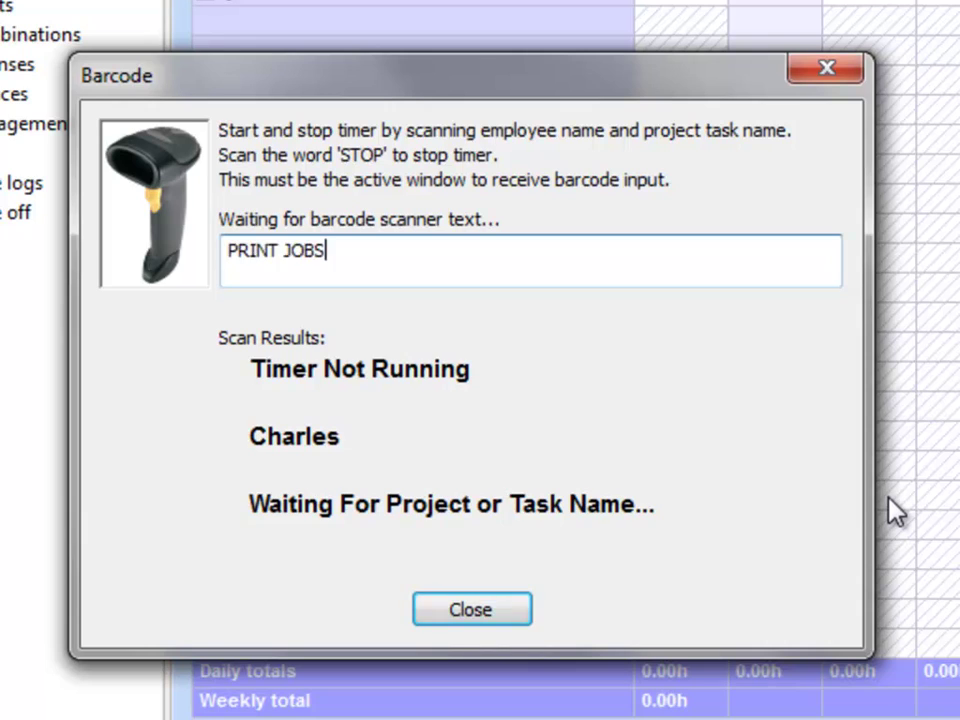
key("Return")
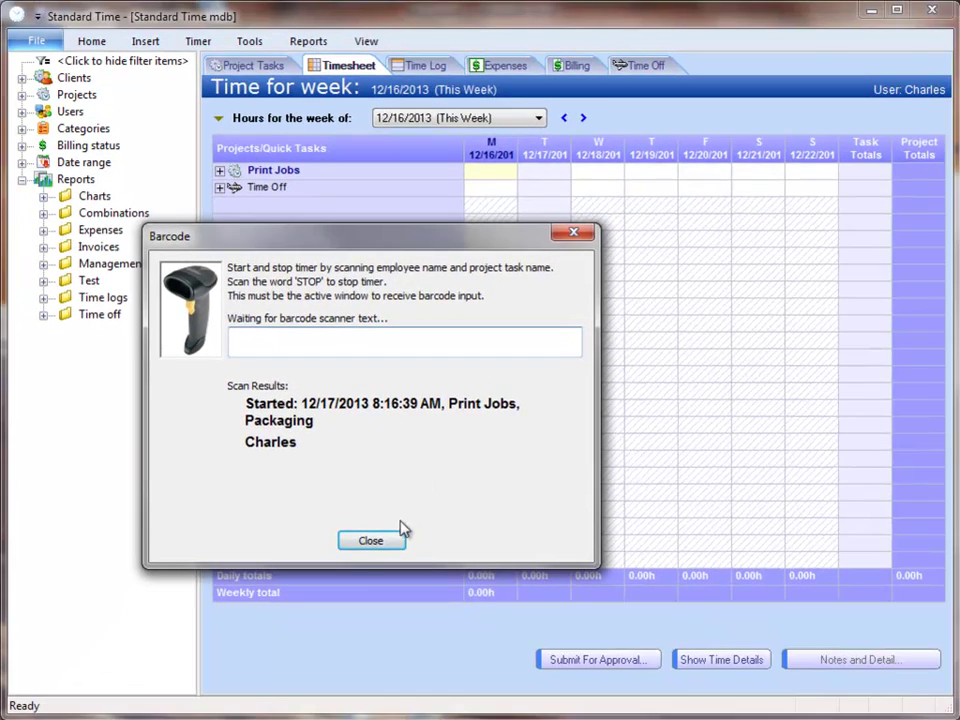
left_click(395, 540)
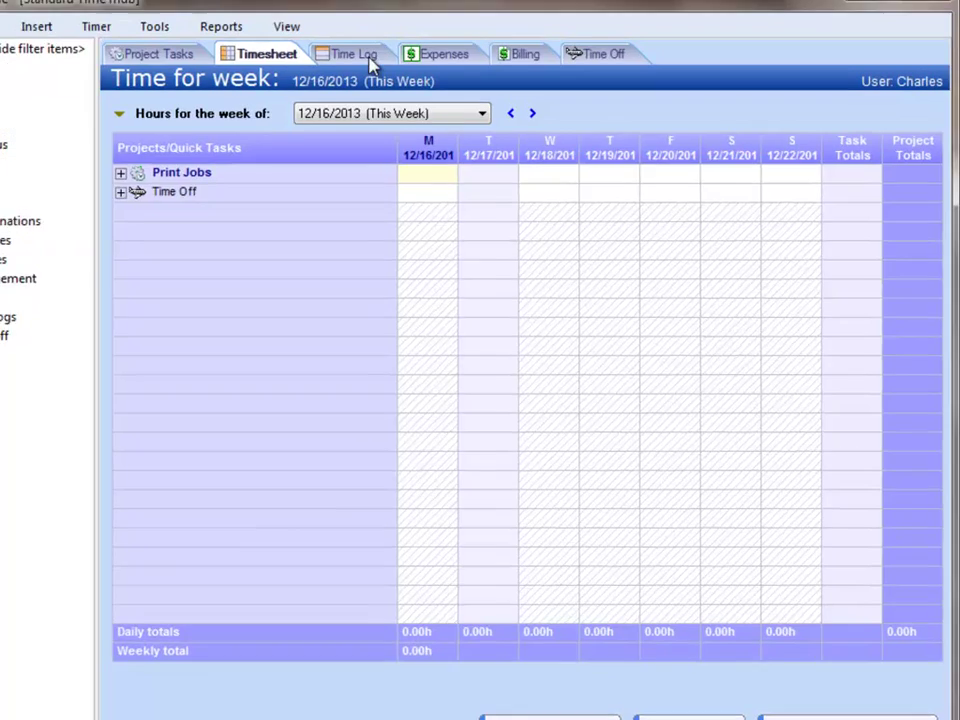
Inspect the running Print Jobs, Packaging entry in the Time Log, then reopen the barcode window.
left_click(425, 66)
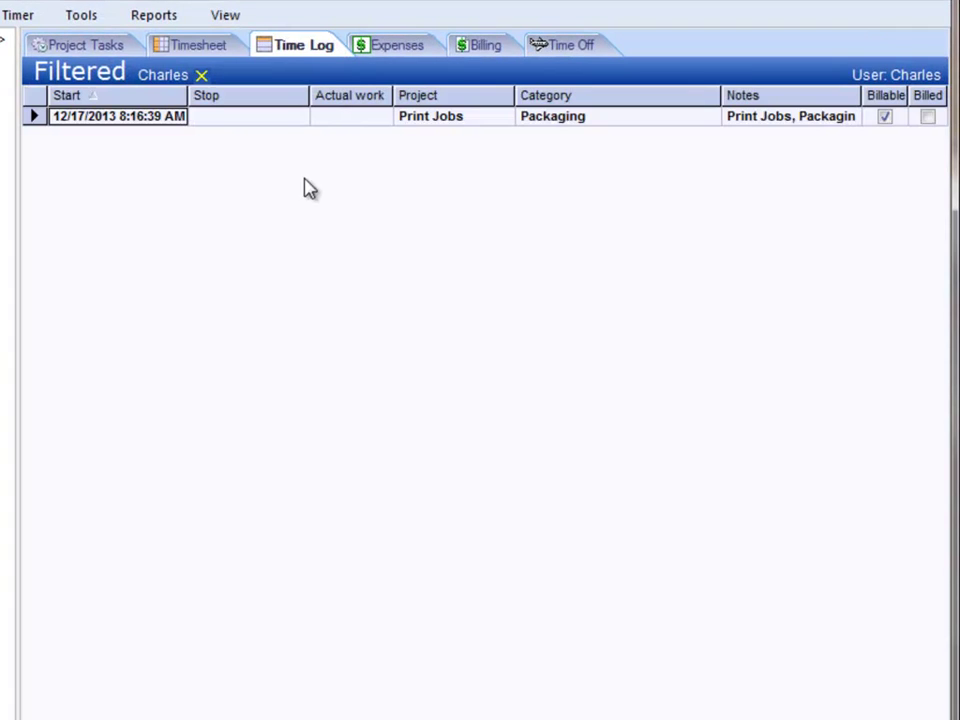
left_click(379, 123)
double_click(379, 123)
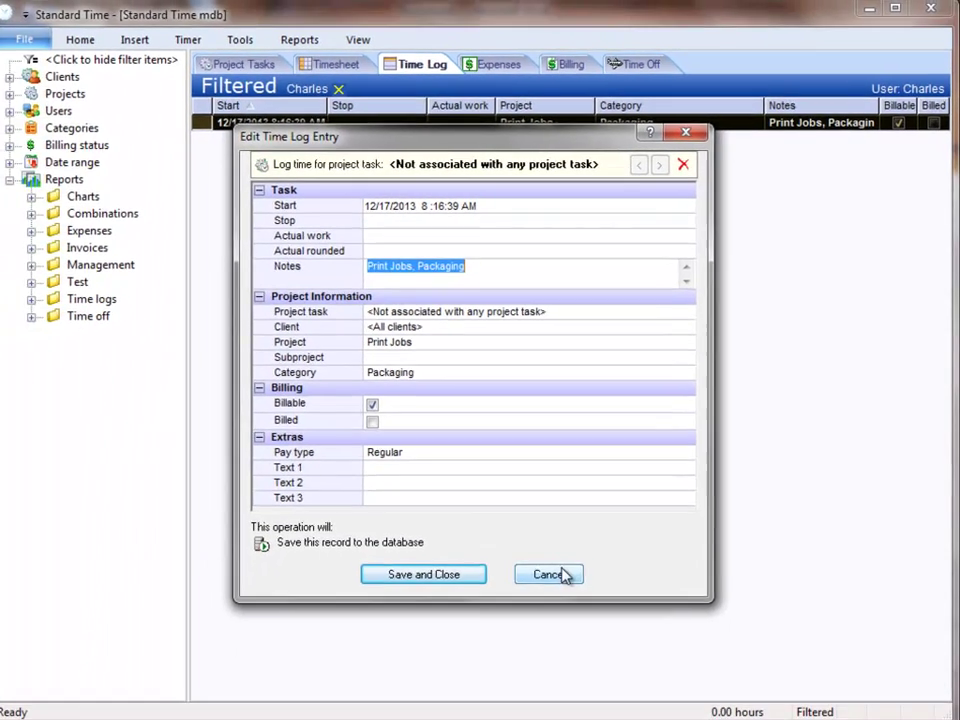
left_click(489, 640)
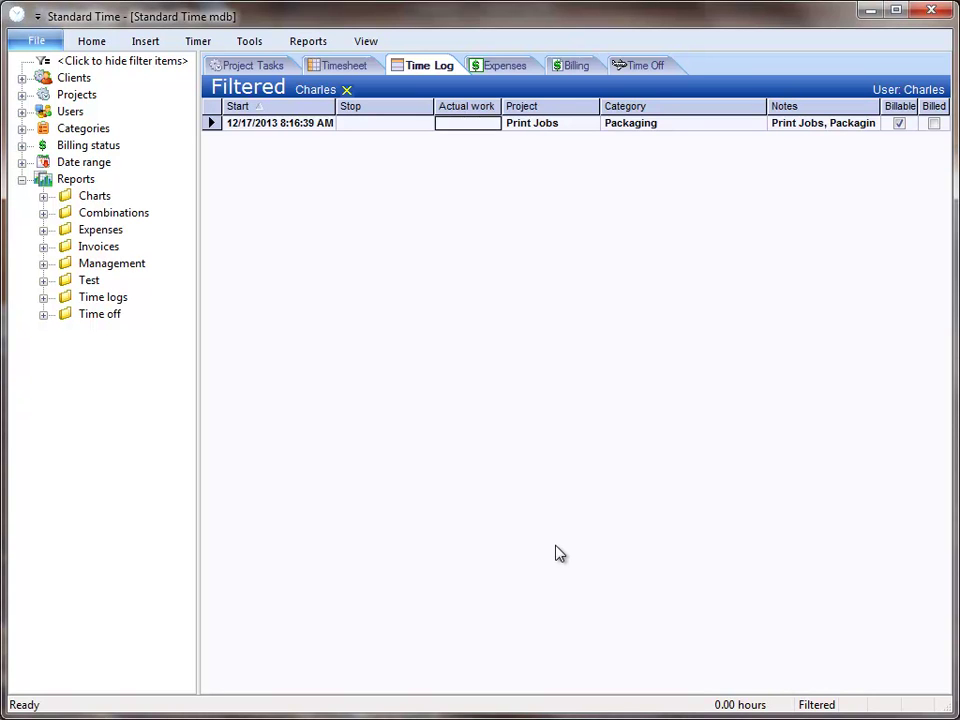
key("ctrl+b")
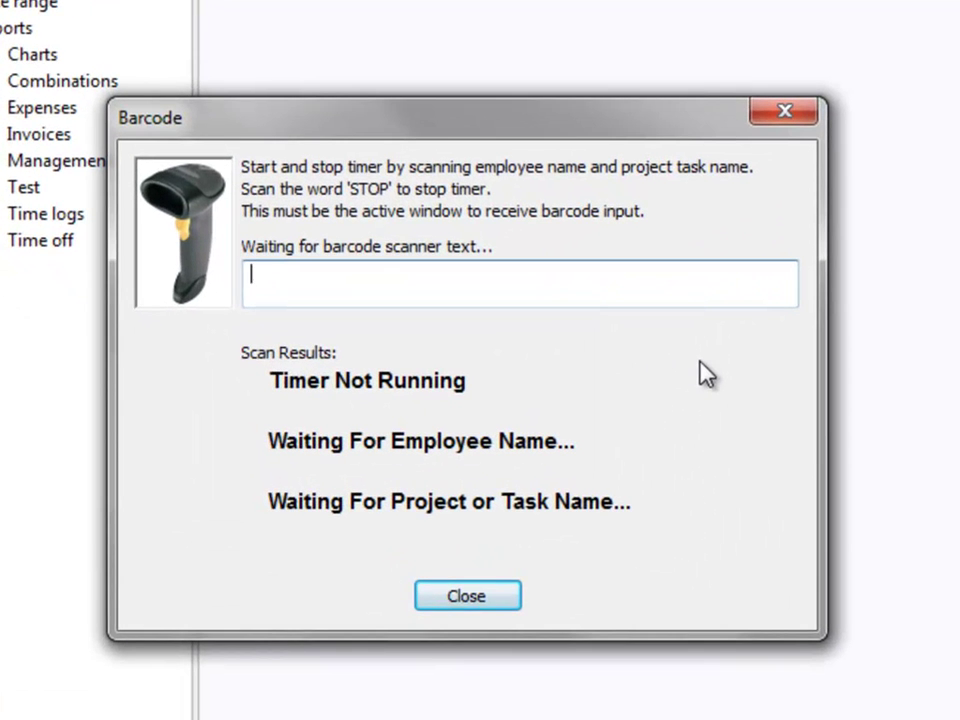
Scan the employee and STOP codes to end the timer, then check the entry's 0.28 hours.
type("CHARLES")
key("Return")
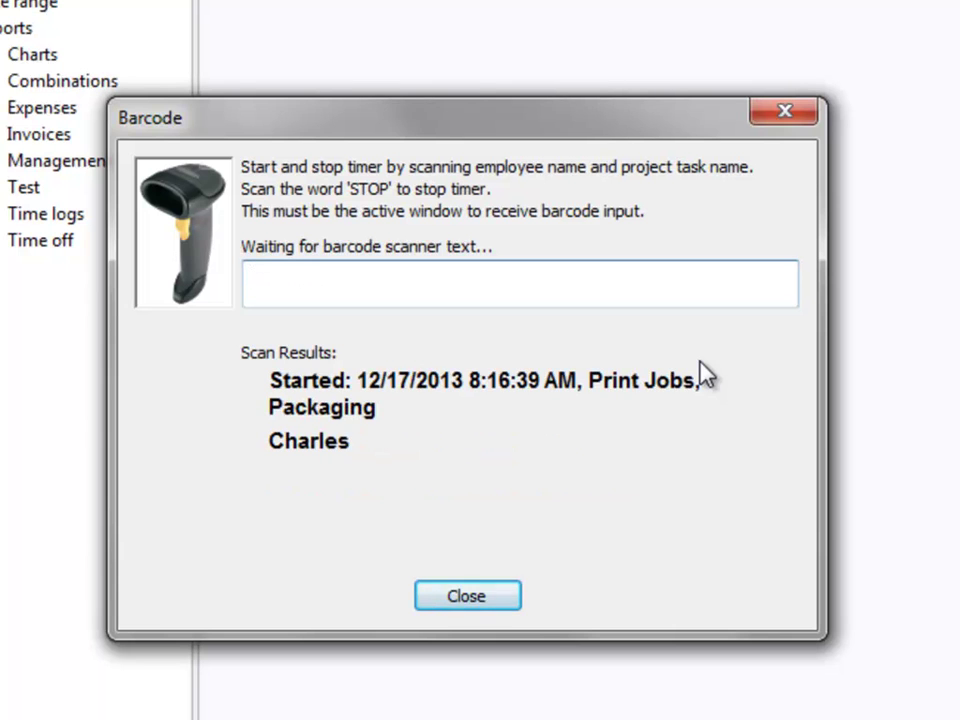
type("STOP")
key("Return")
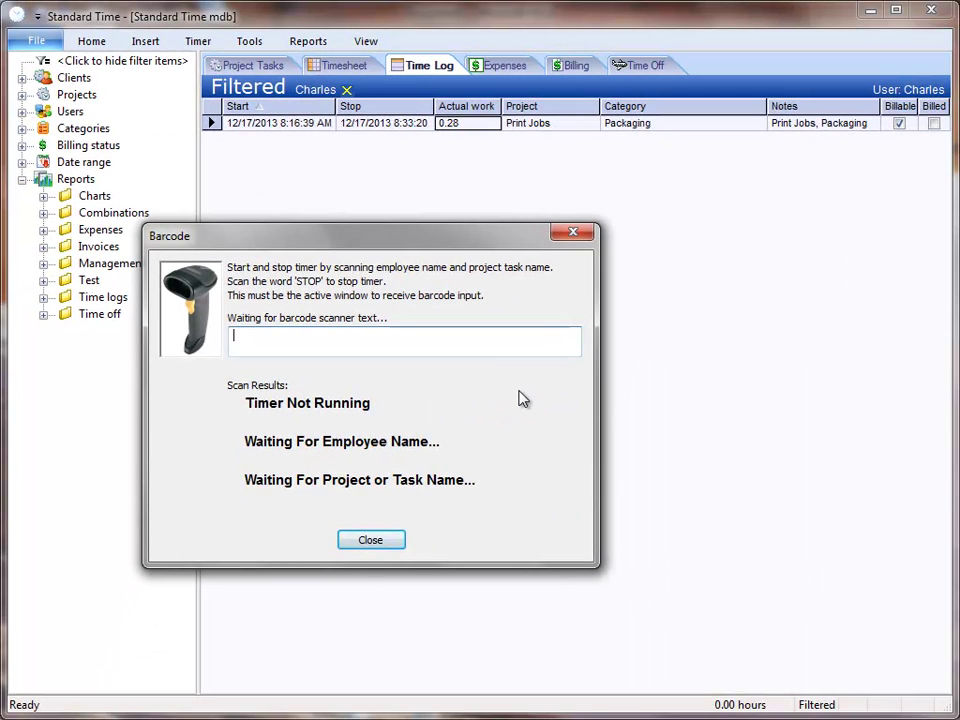
left_click(395, 543)
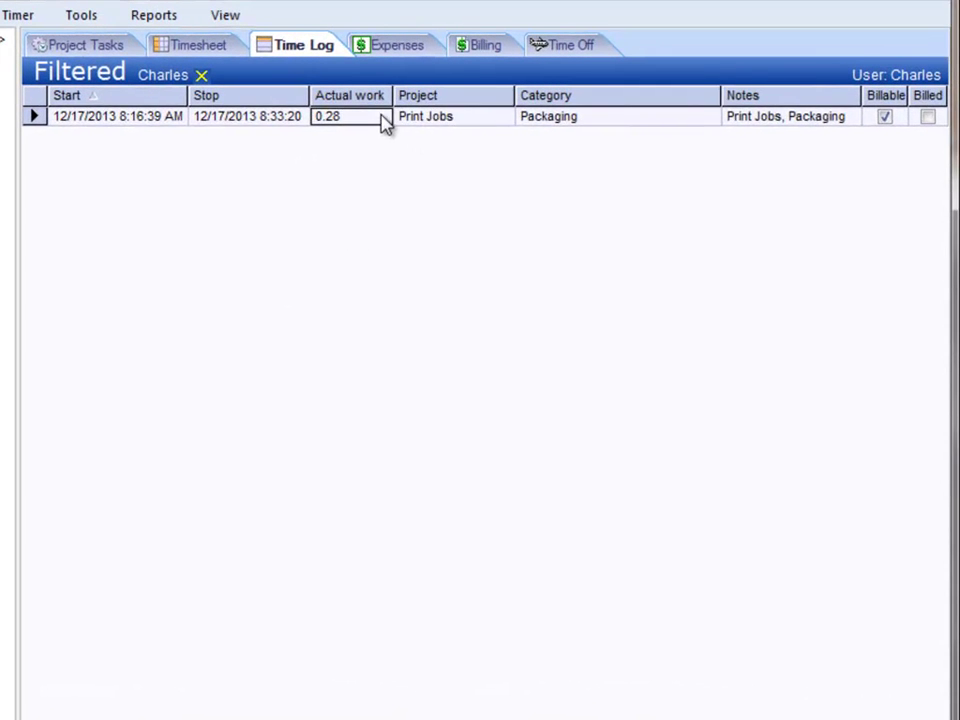
double_click(385, 122)
left_click(300, 252)
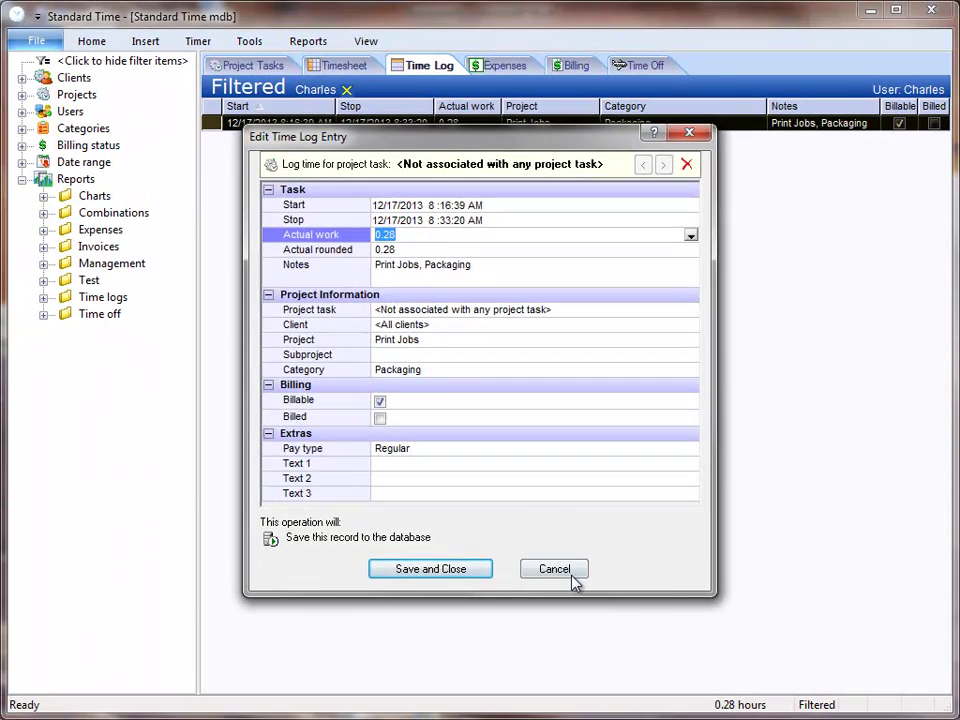
left_click(463, 662)
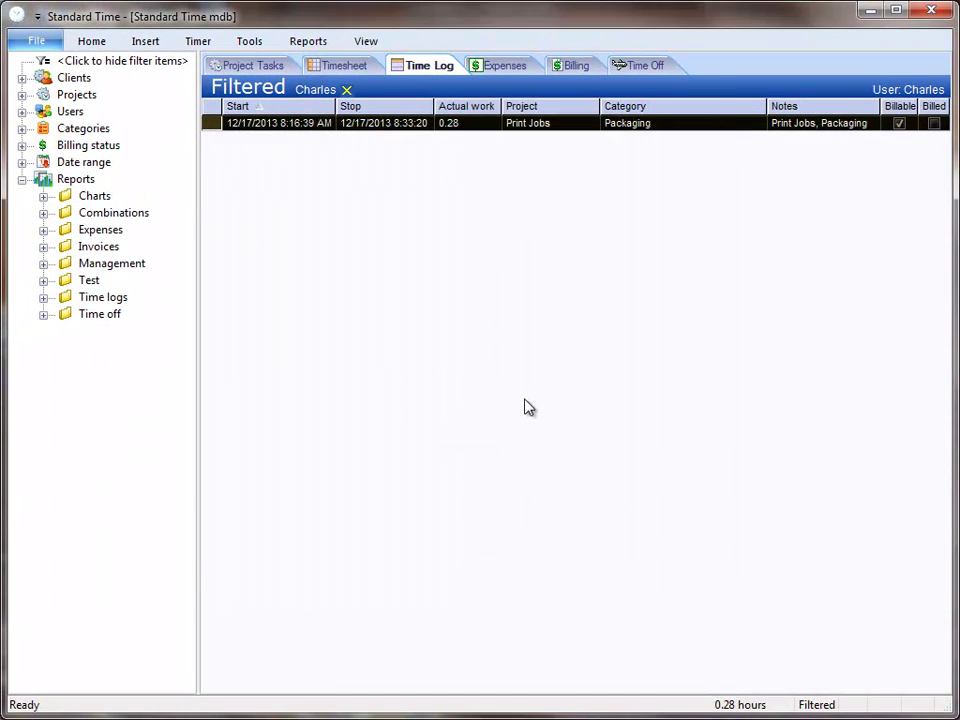
Close the barcode window and show the weekly timesheet with 0.28h for Print Jobs on 12/17.
key("ctrl+b")
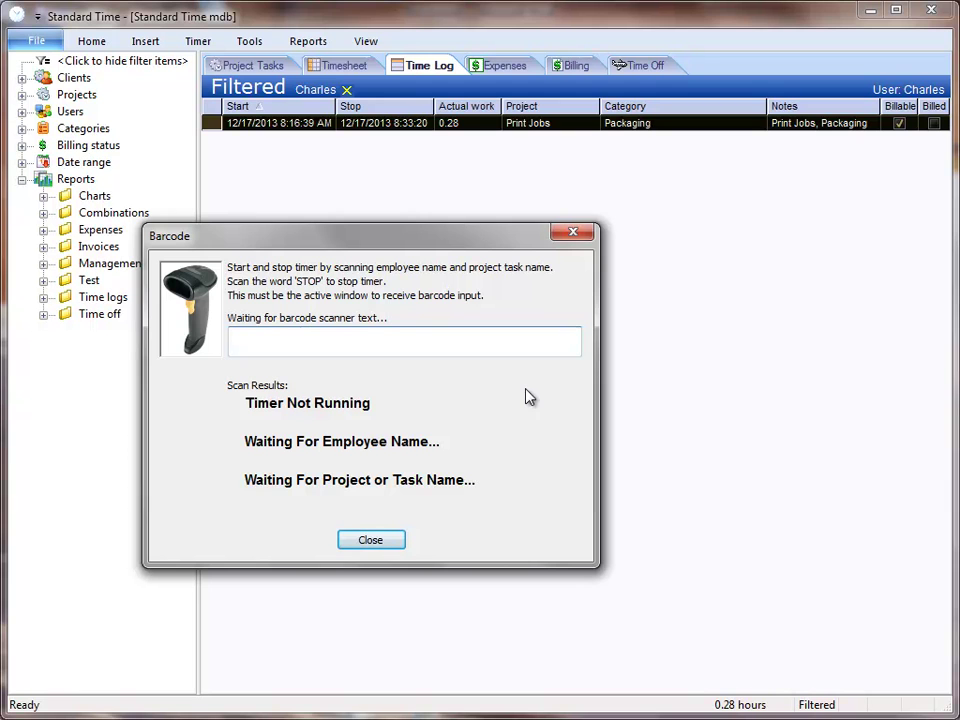
left_click(393, 538)
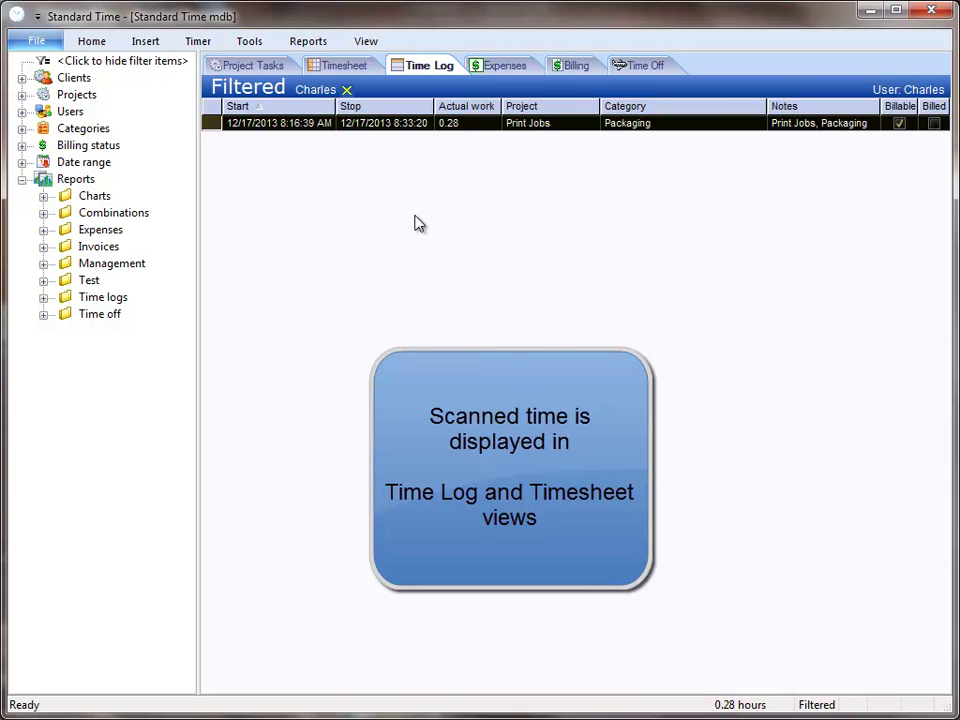
left_click(340, 68)
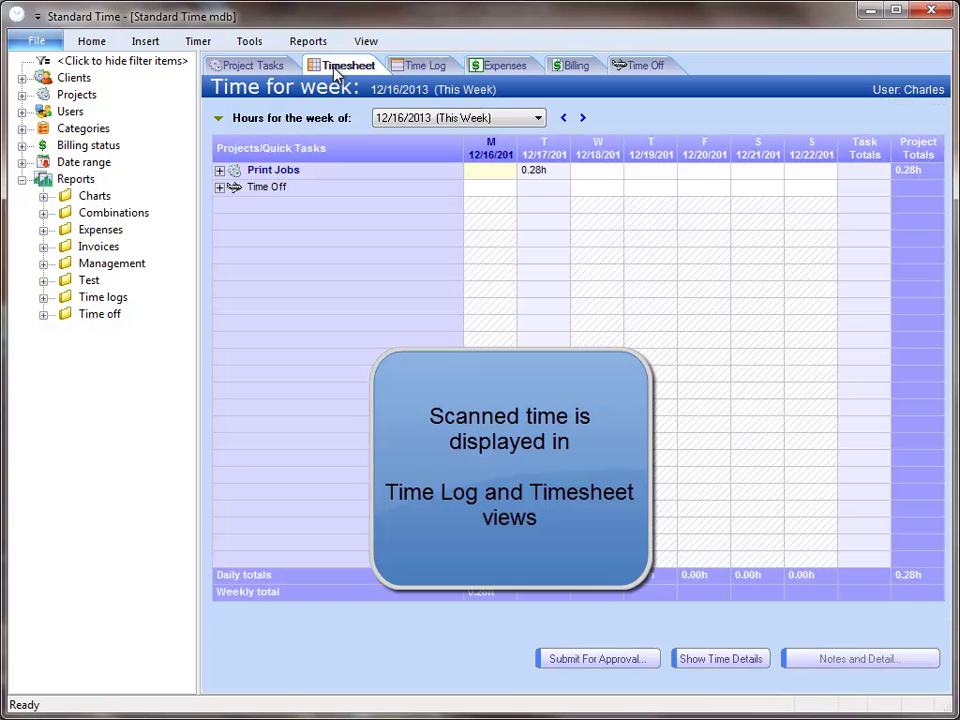
left_click(424, 66)
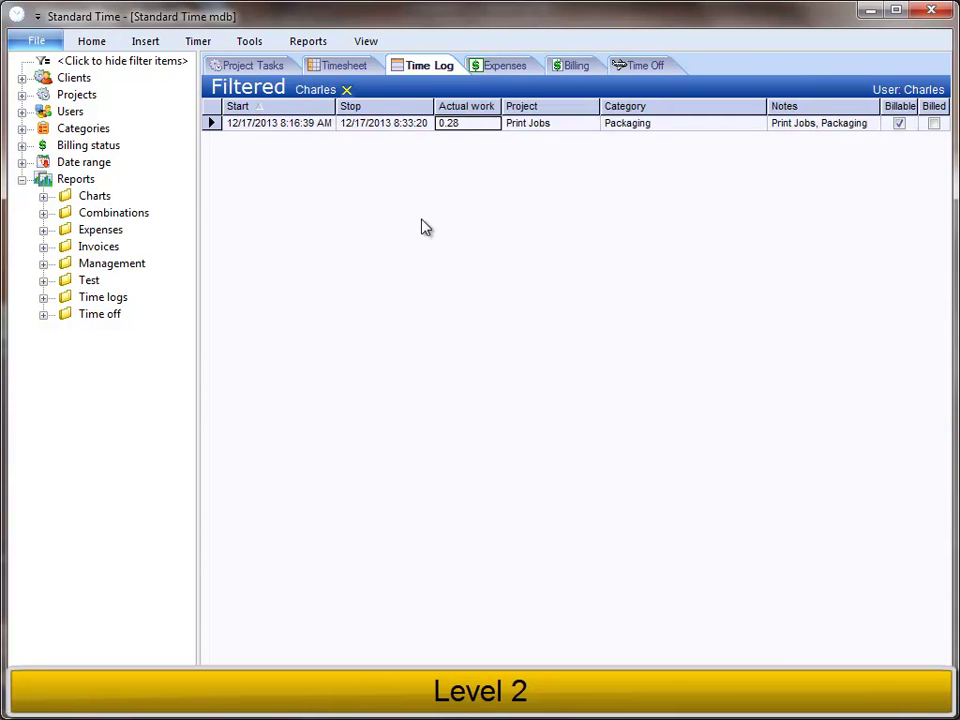
left_click(340, 66)
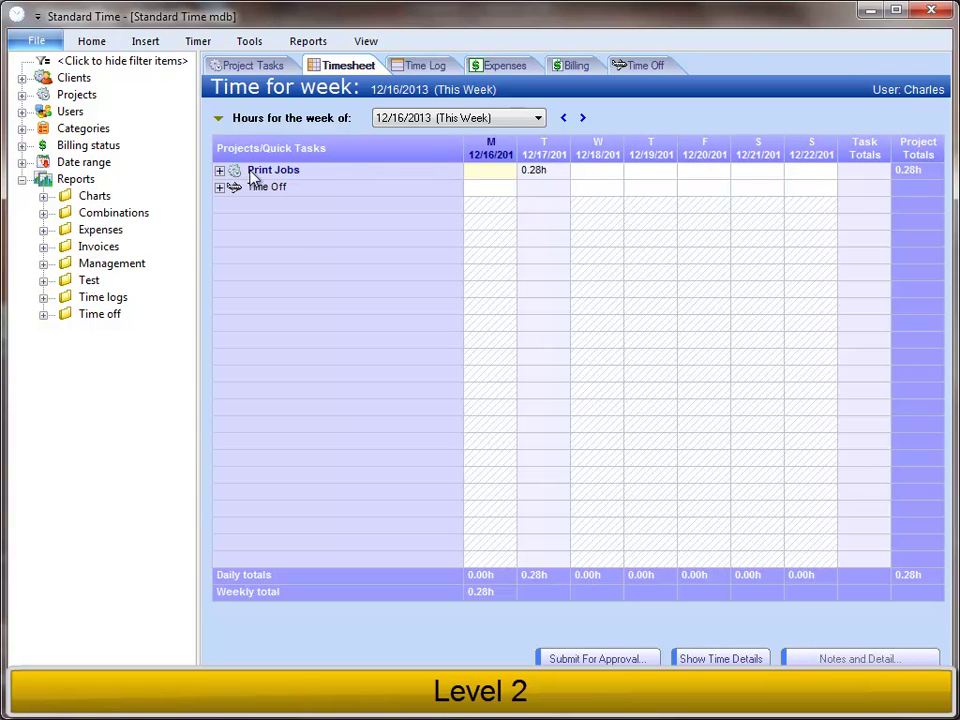
Create a new project named 'Davis Business Cards' in the Projects window.
left_click(252, 42)
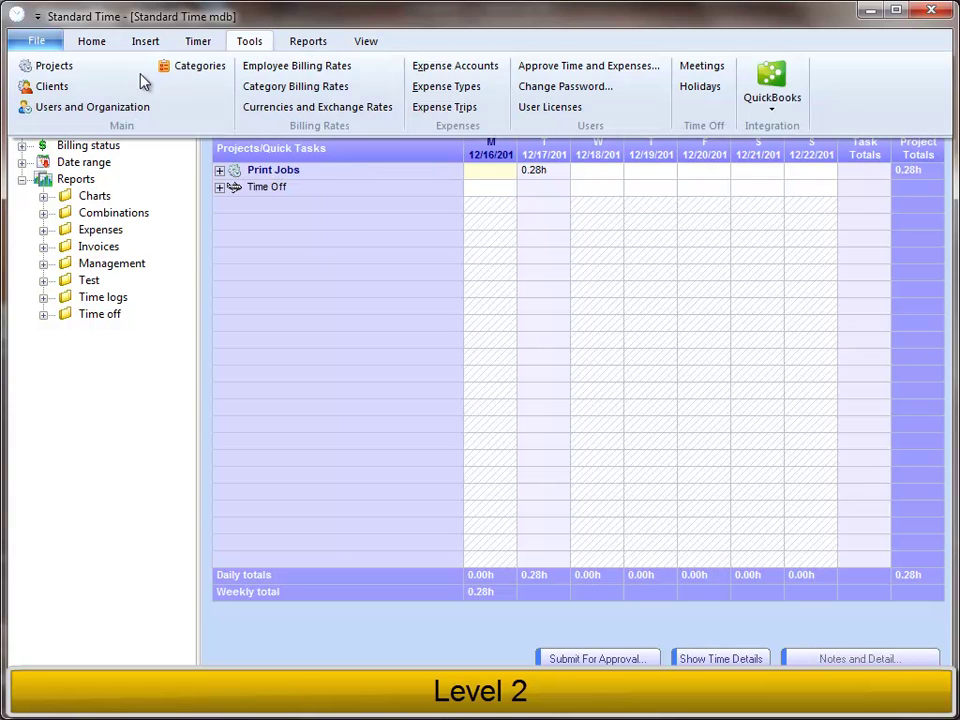
left_click(46, 68)
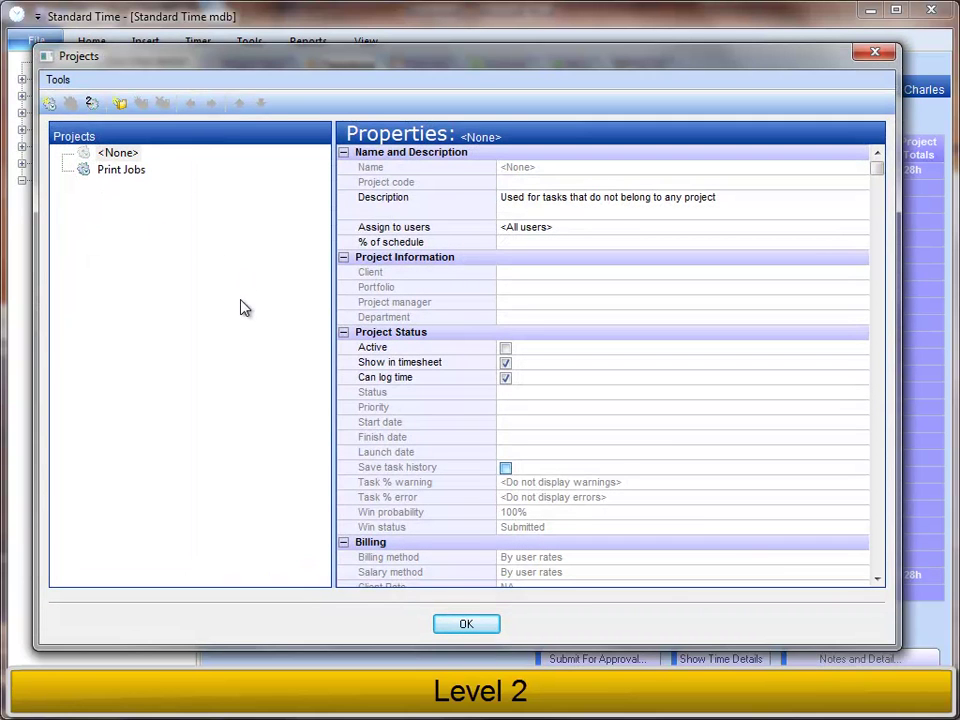
left_click(57, 82)
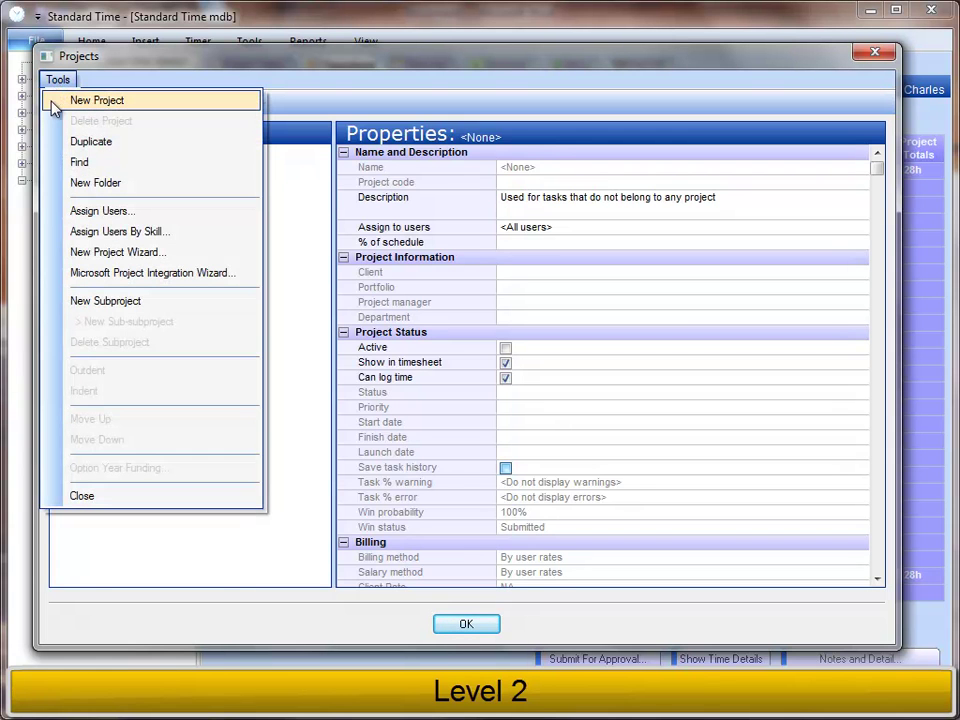
left_click(96, 101)
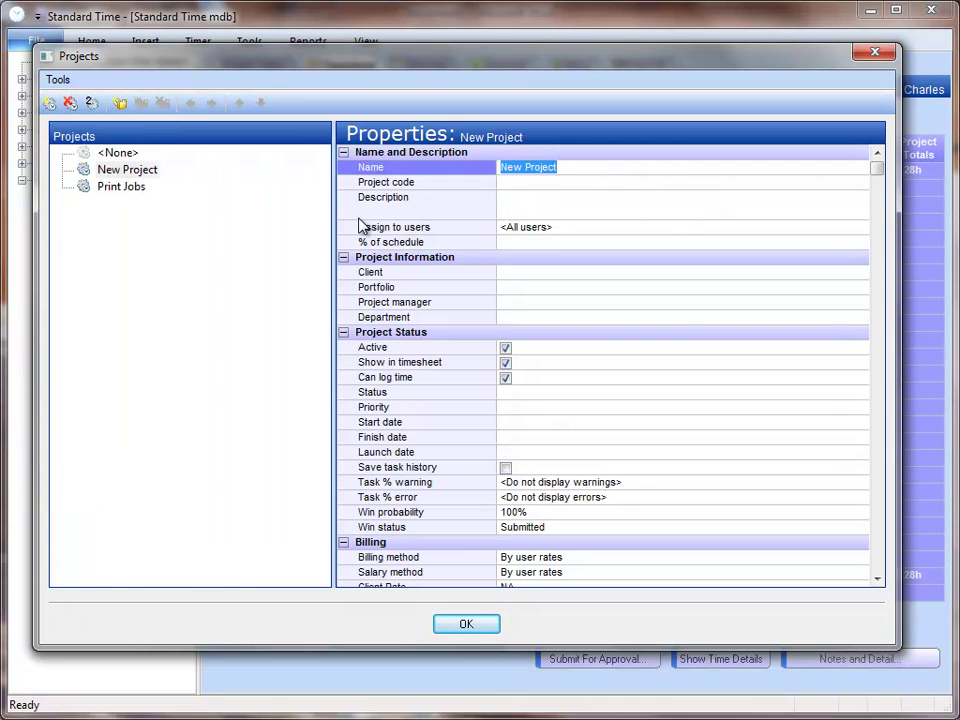
type("Davis Bu")
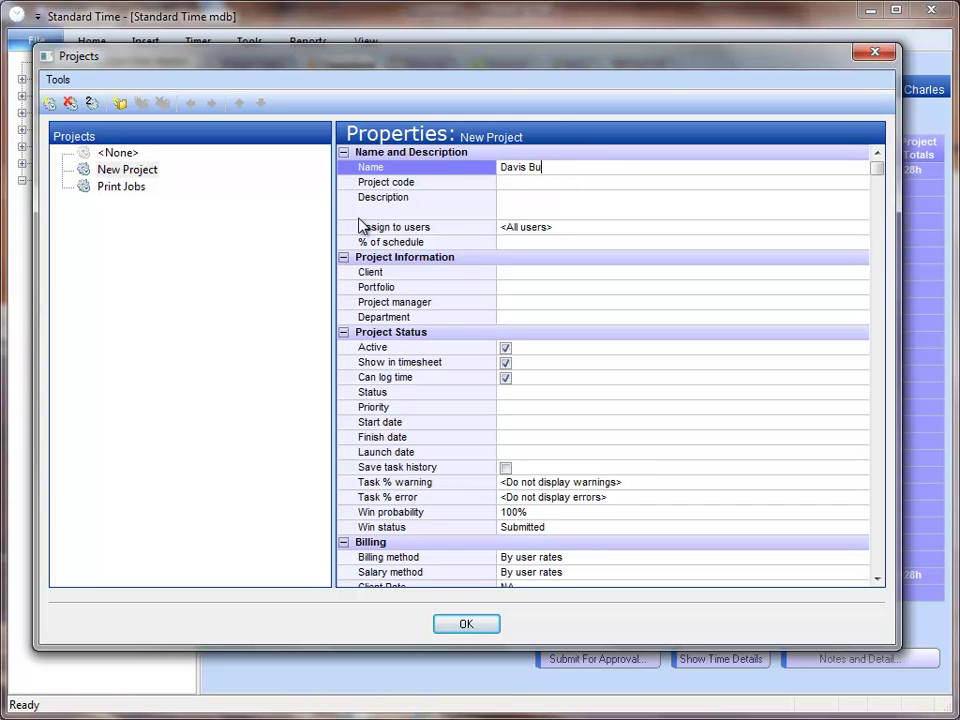
type("siness Cards")
key("Tab")
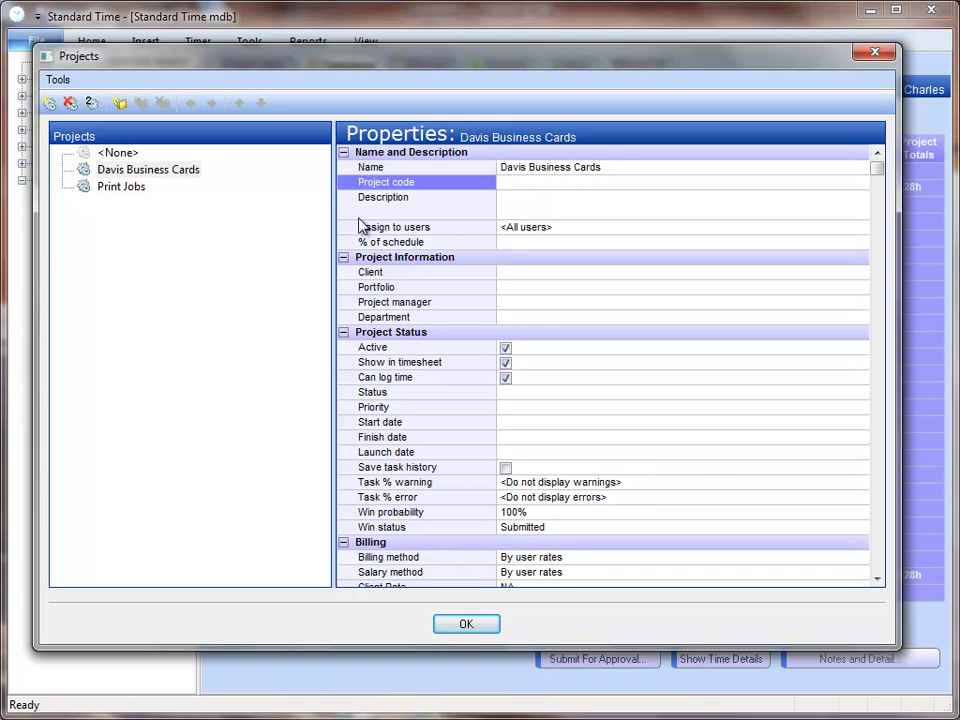
Add a second project, 'Houston Letterhead', and close the Projects window.
left_click(58, 82)
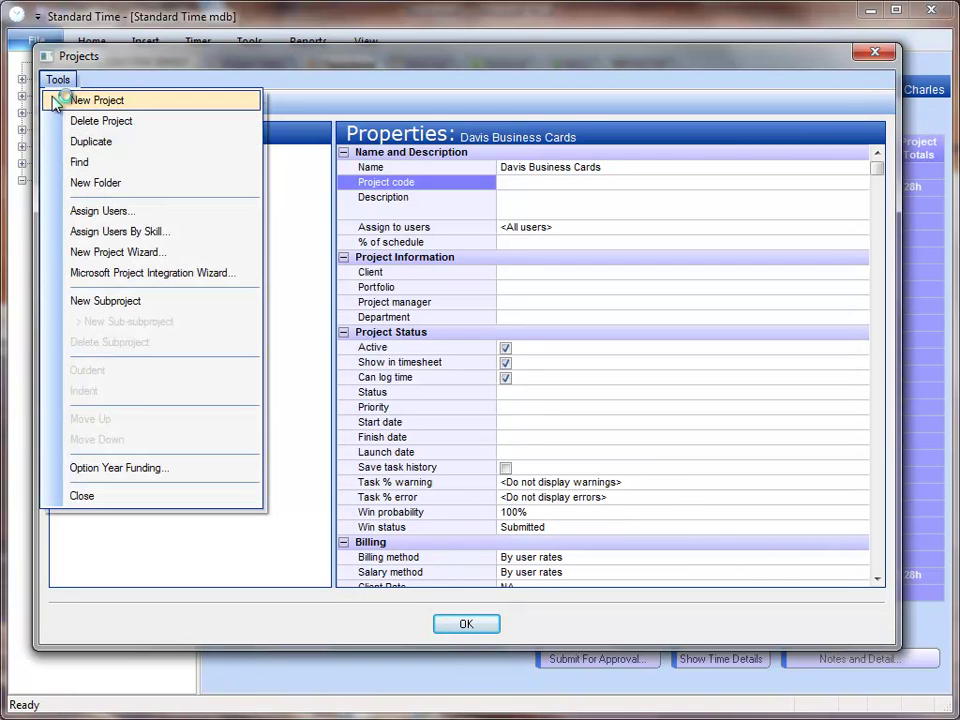
left_click(55, 102)
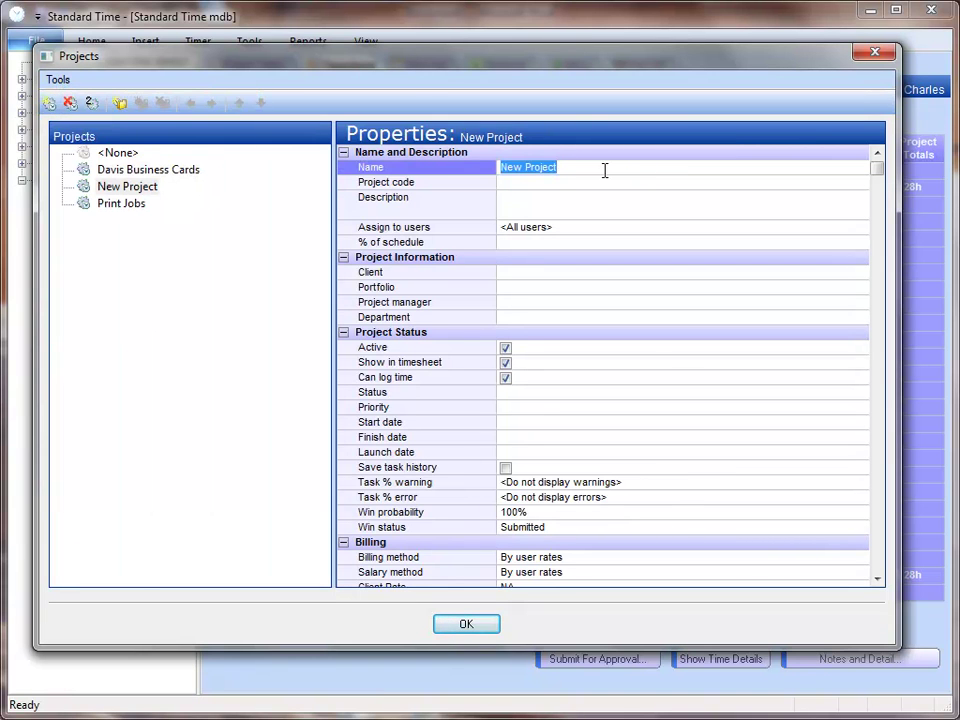
type("Houston Letterhead")
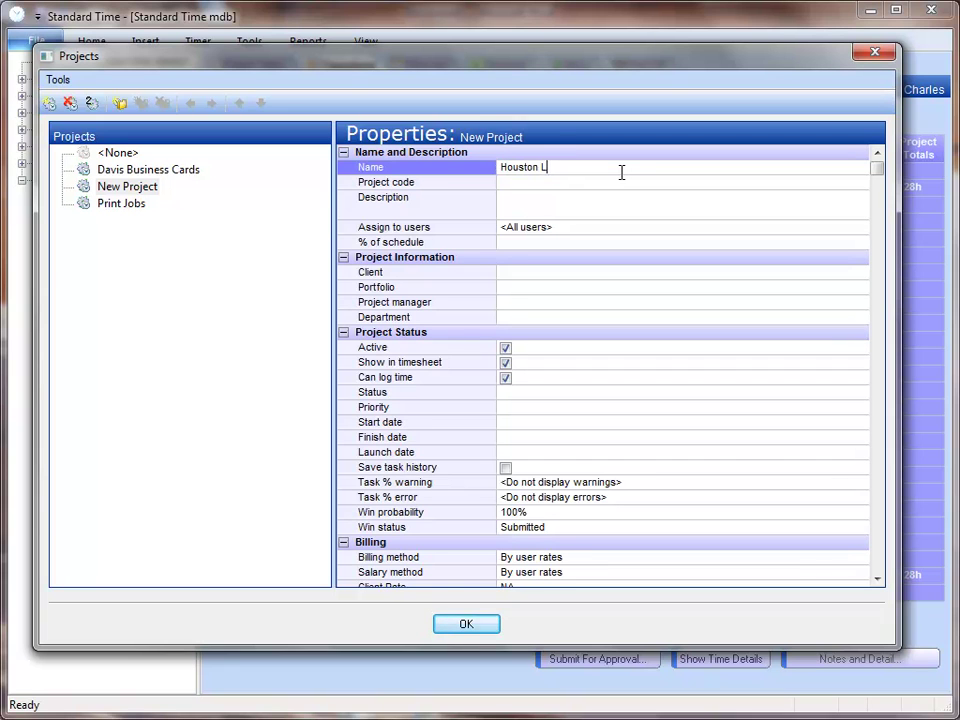
key("Tab")
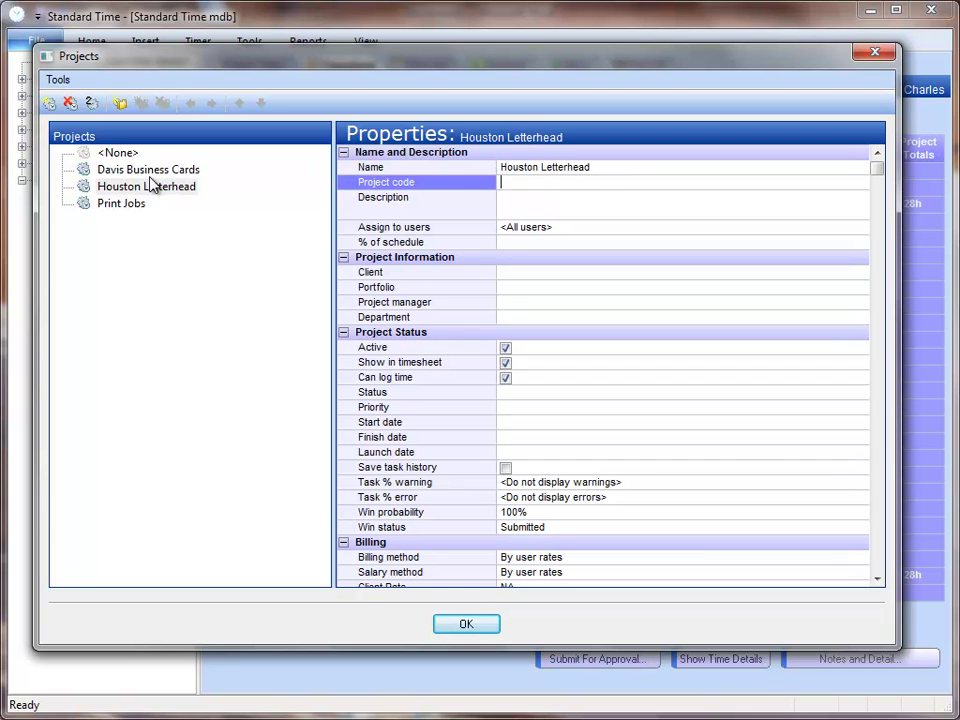
left_click(466, 624)
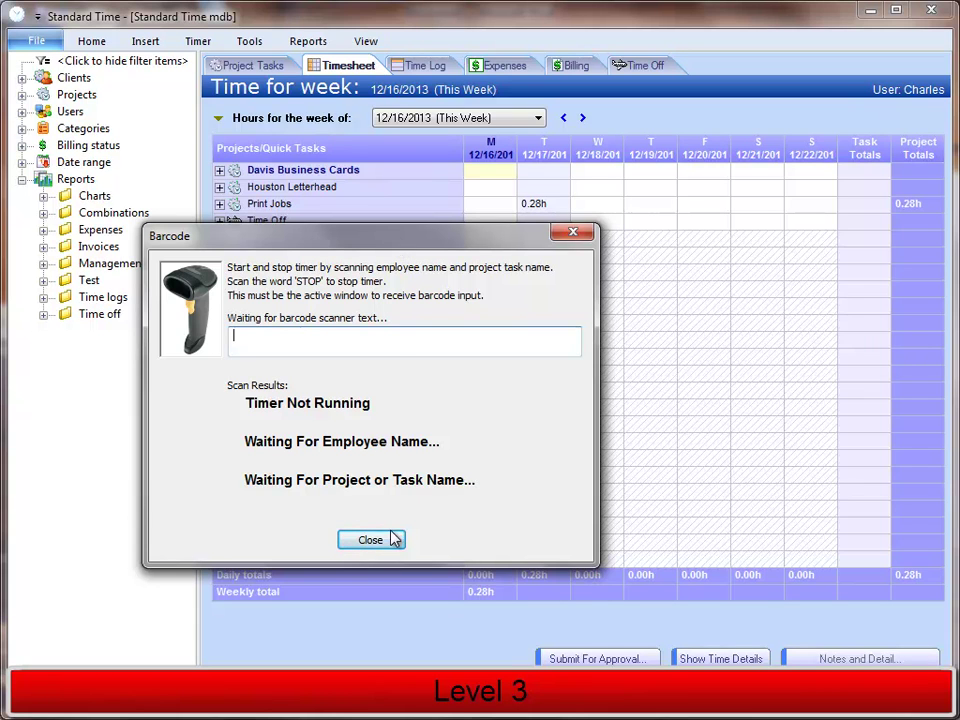
Close the Barcode window to return to the weekly timesheet with the Davis and Houston jobs.
left_click(345, 539)
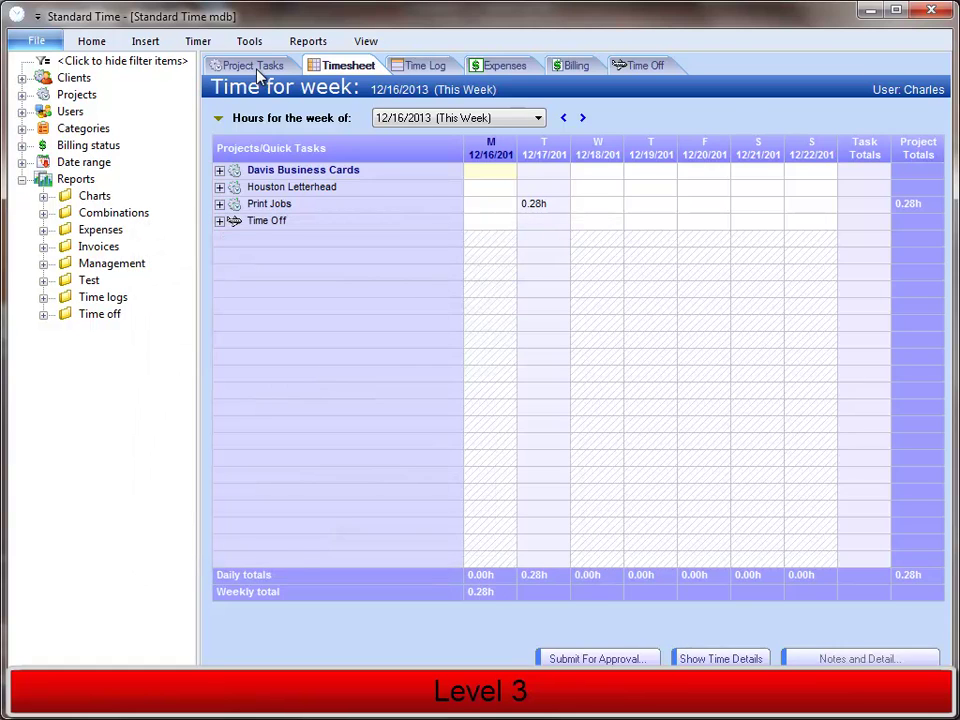
Show all project tasks, listing Houston Letterhead's Design Meeting 1, Design Meeting 2 and Graphic Design.
left_click(257, 70)
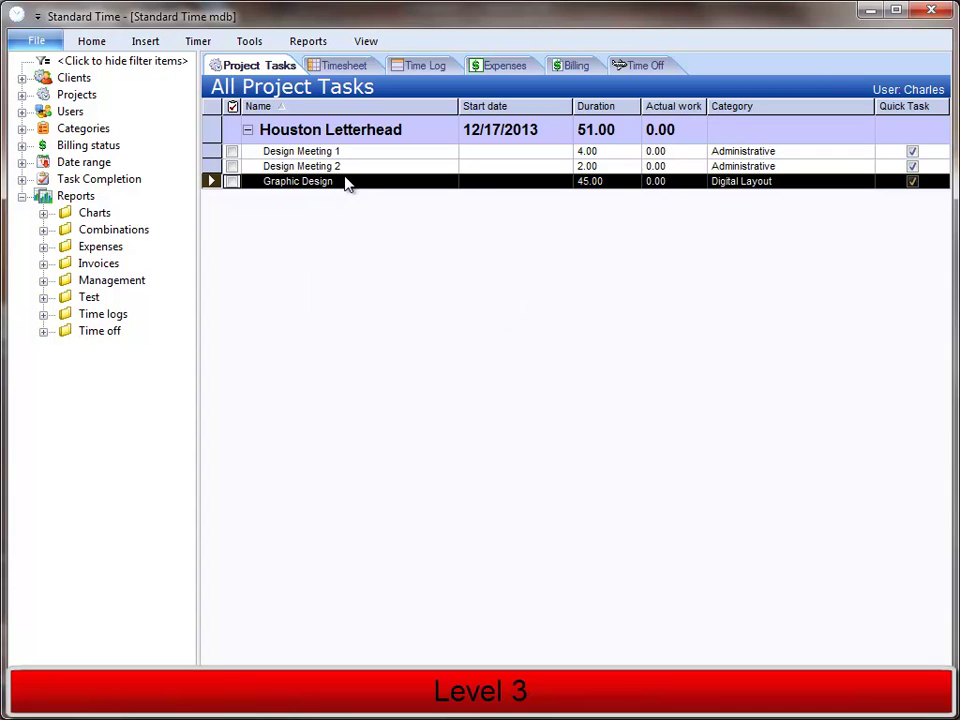
Add a 20-hour Administrative task 'Printing and Packaging' to Houston Letterhead and save it.
left_click(148, 44)
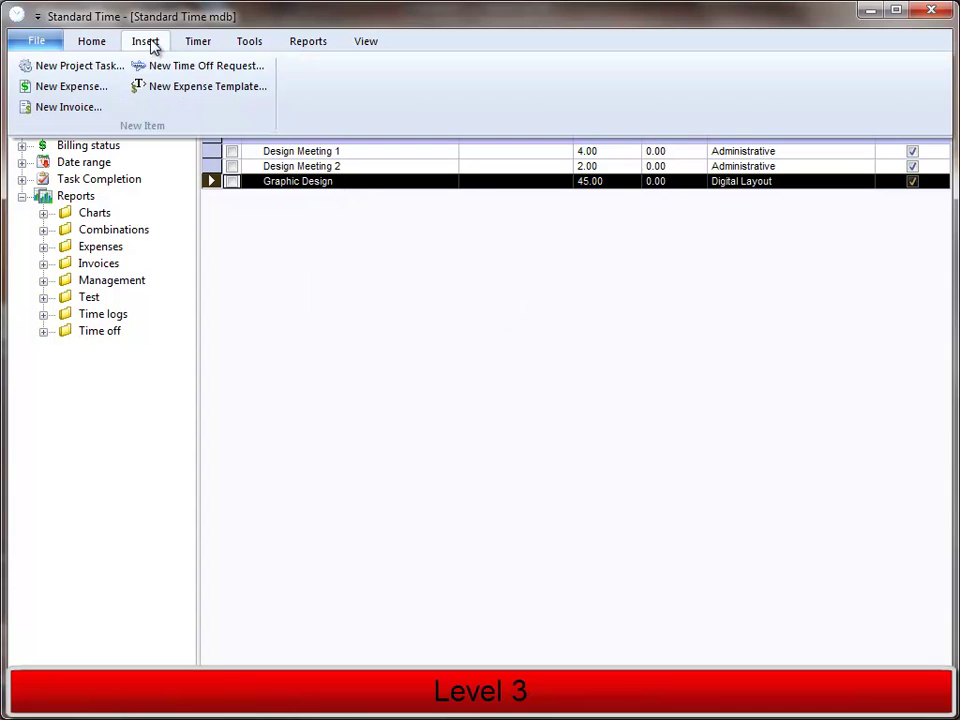
left_click(64, 67)
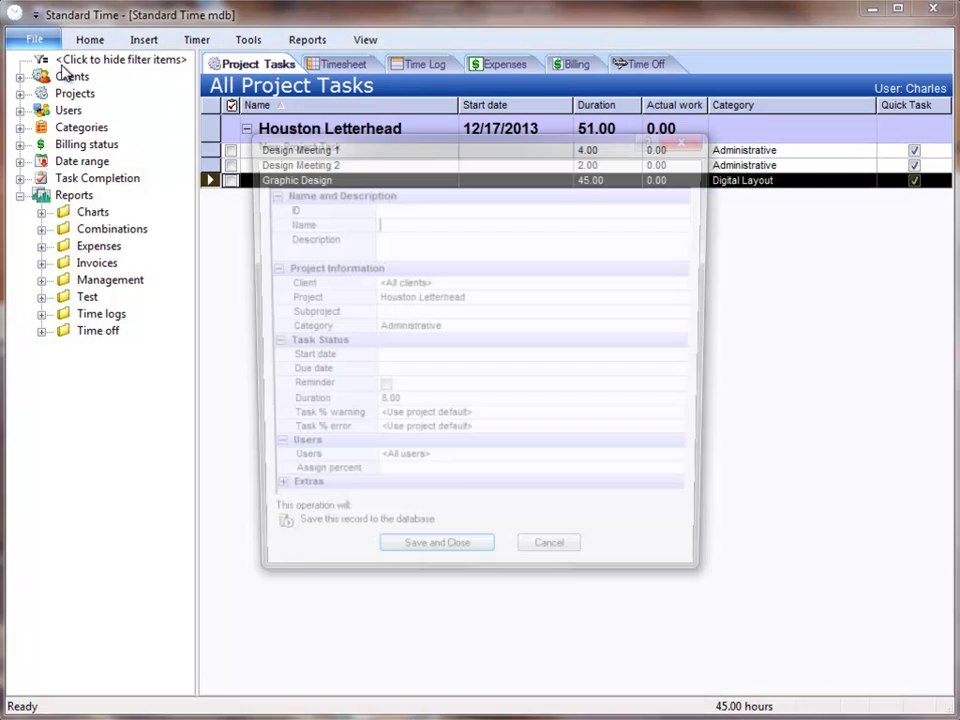
type("P")
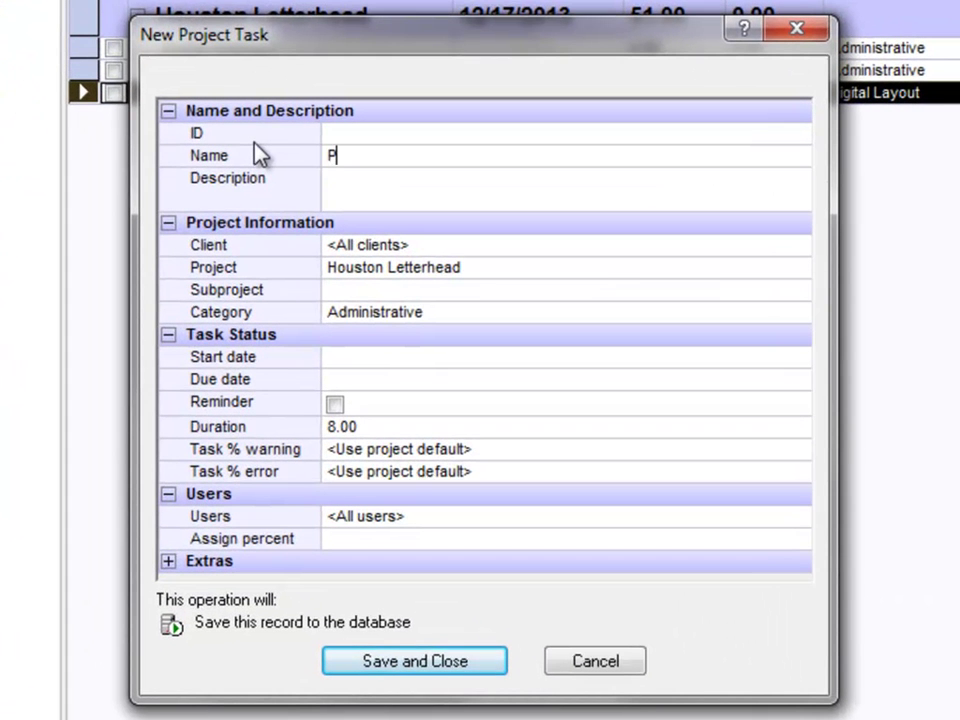
type("rinting and Packaging")
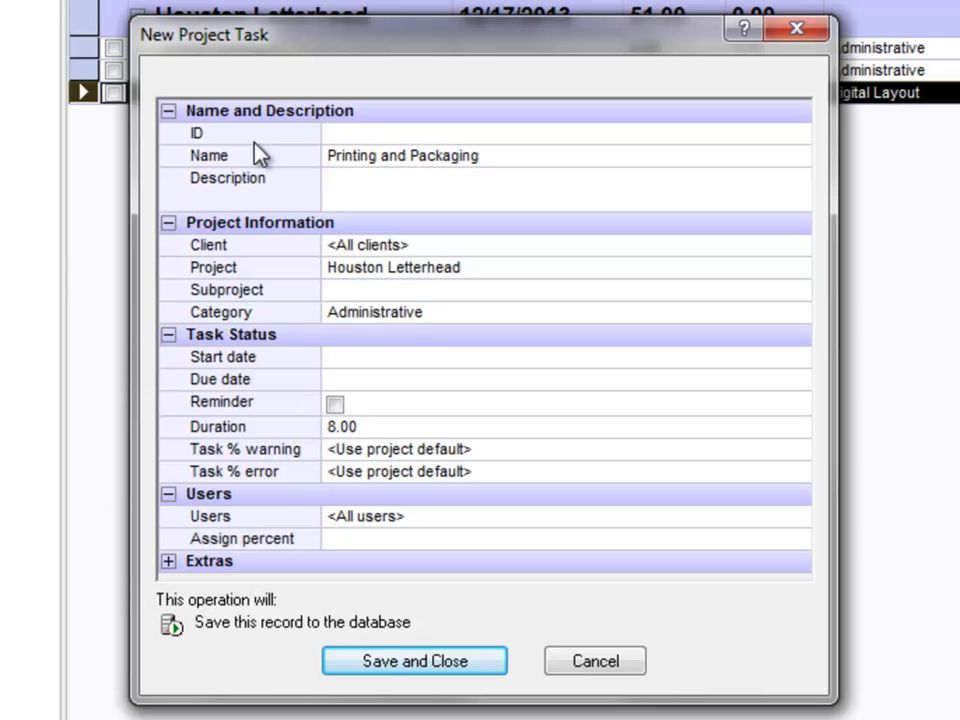
left_click(493, 267)
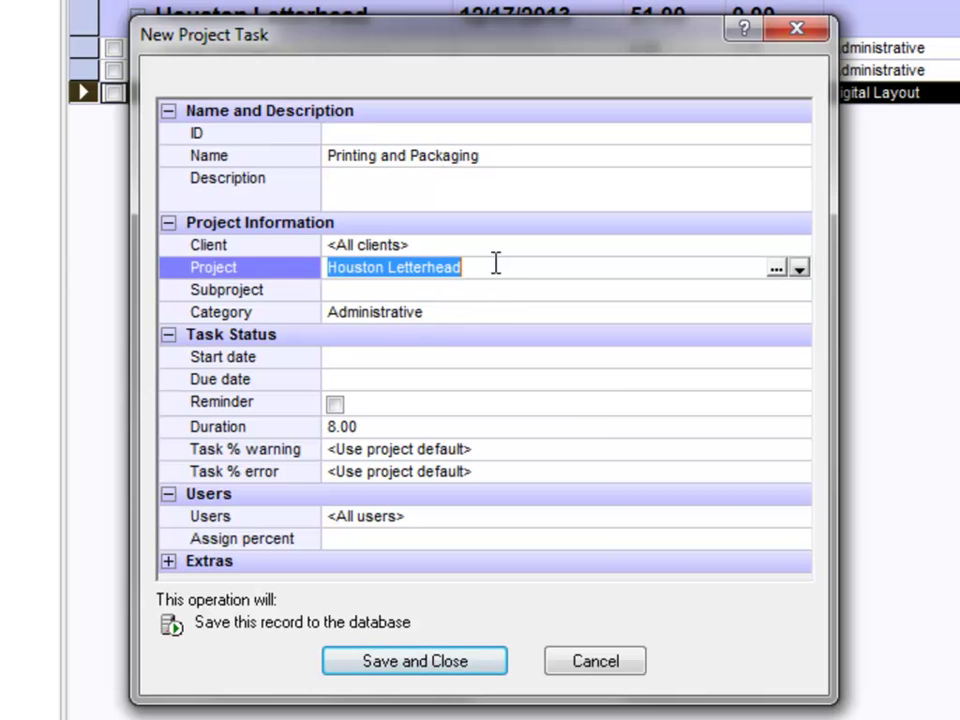
left_click(467, 313)
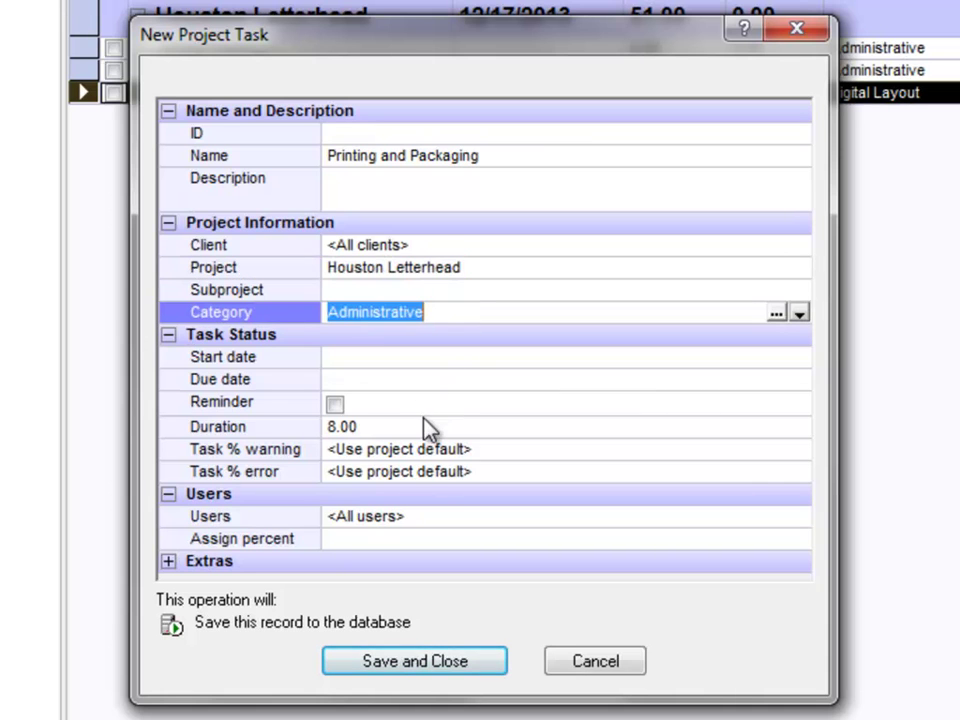
left_click(508, 152)
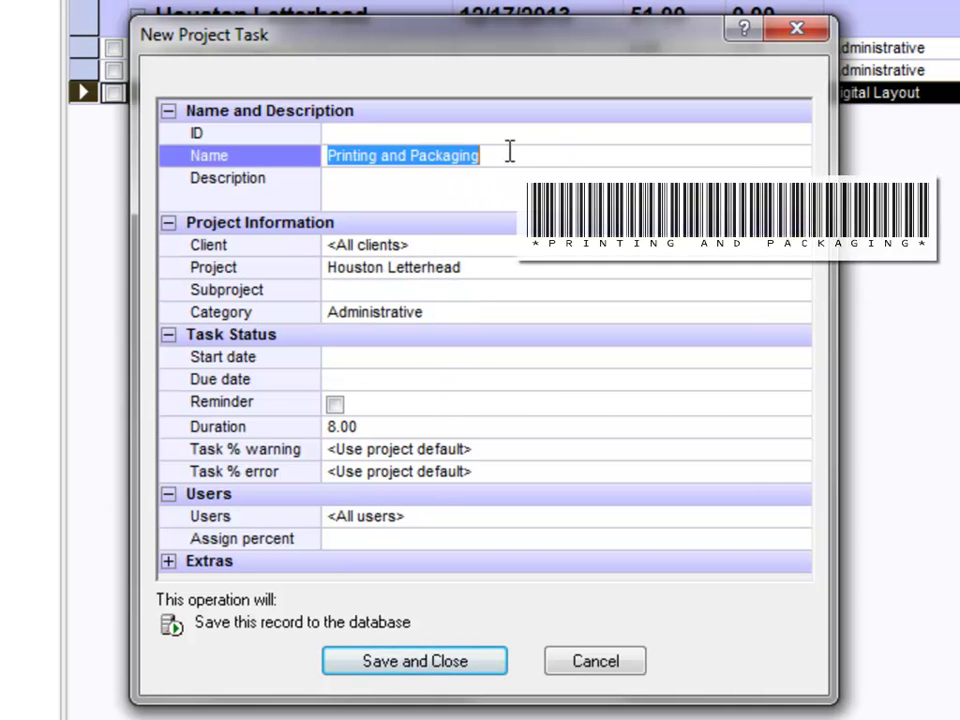
left_click(500, 262)
left_click(485, 316)
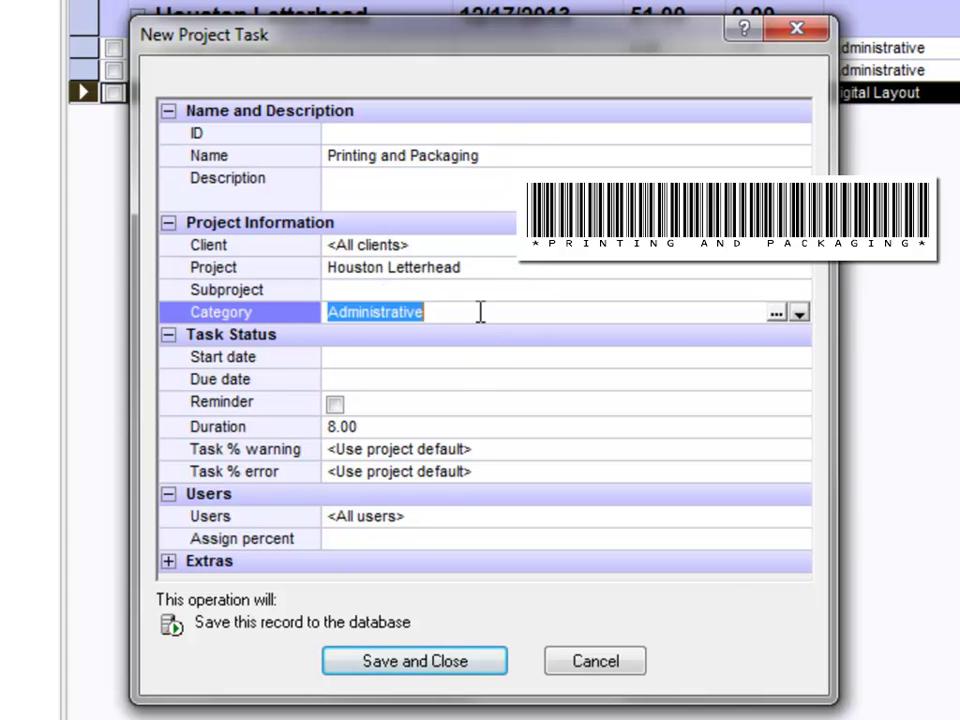
left_click(429, 428)
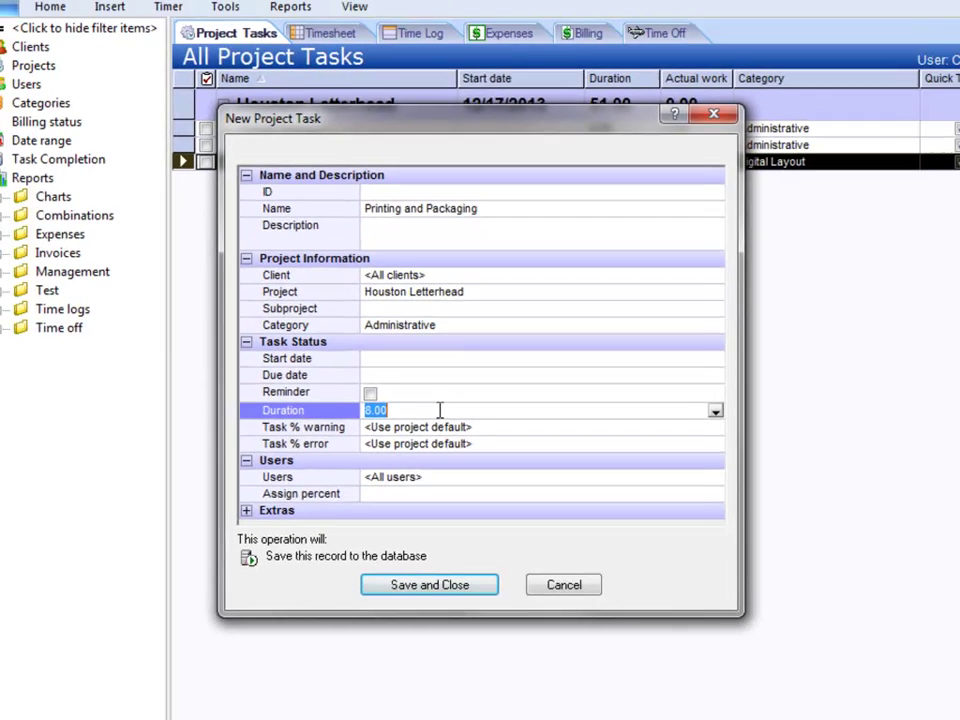
type("20")
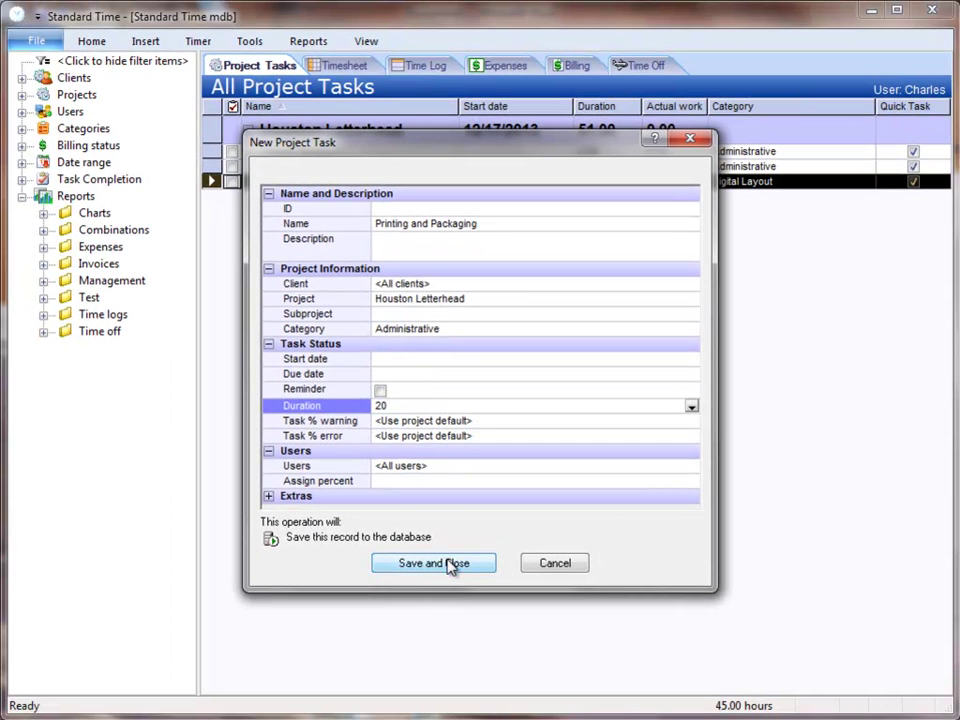
left_click(448, 563)
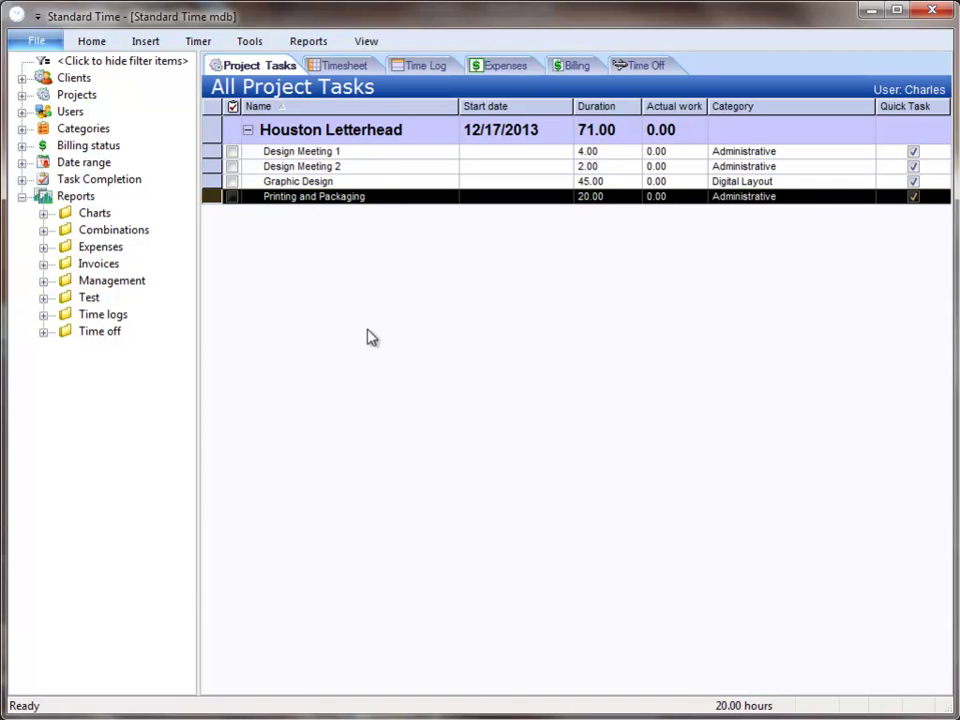
Drag out the Printing and Packaging barcode, then show the Time Log with its 0.28-hour Packaging entry.
left_click_drag(268, 194, 322, 238)
left_click(340, 66)
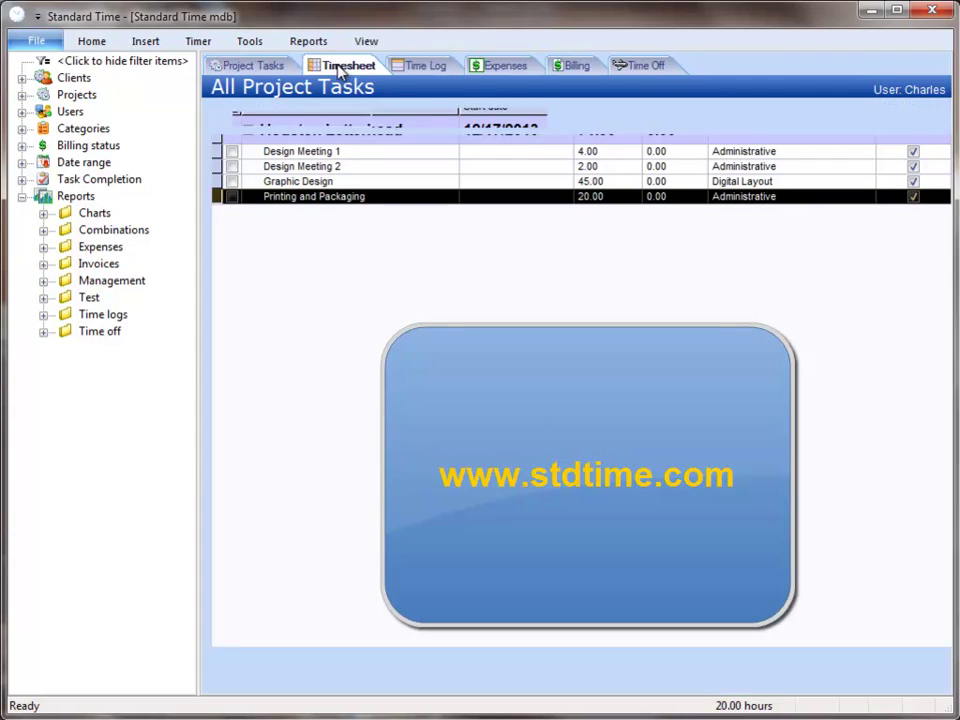
left_click(425, 66)
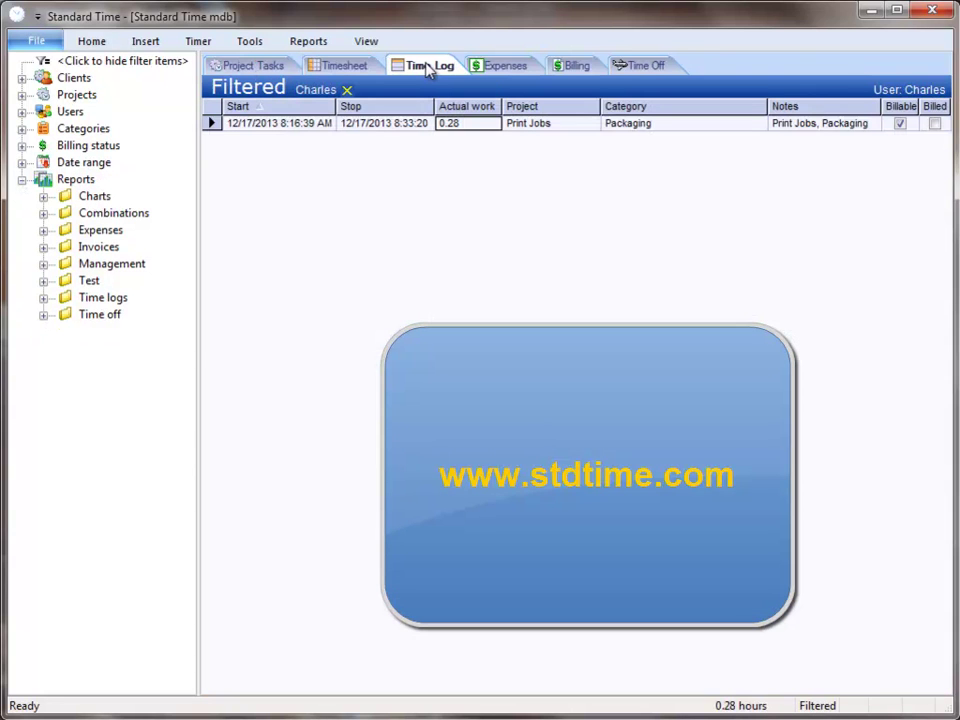